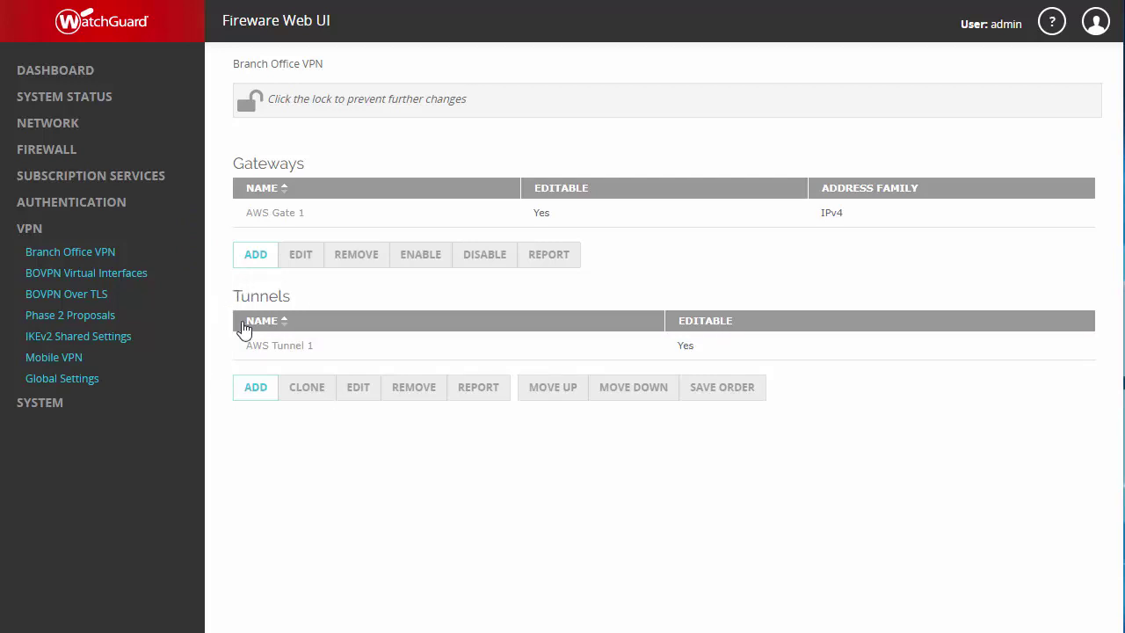
Step: Add a new gateway and replace its default name with Vegas
left_click(253, 262)
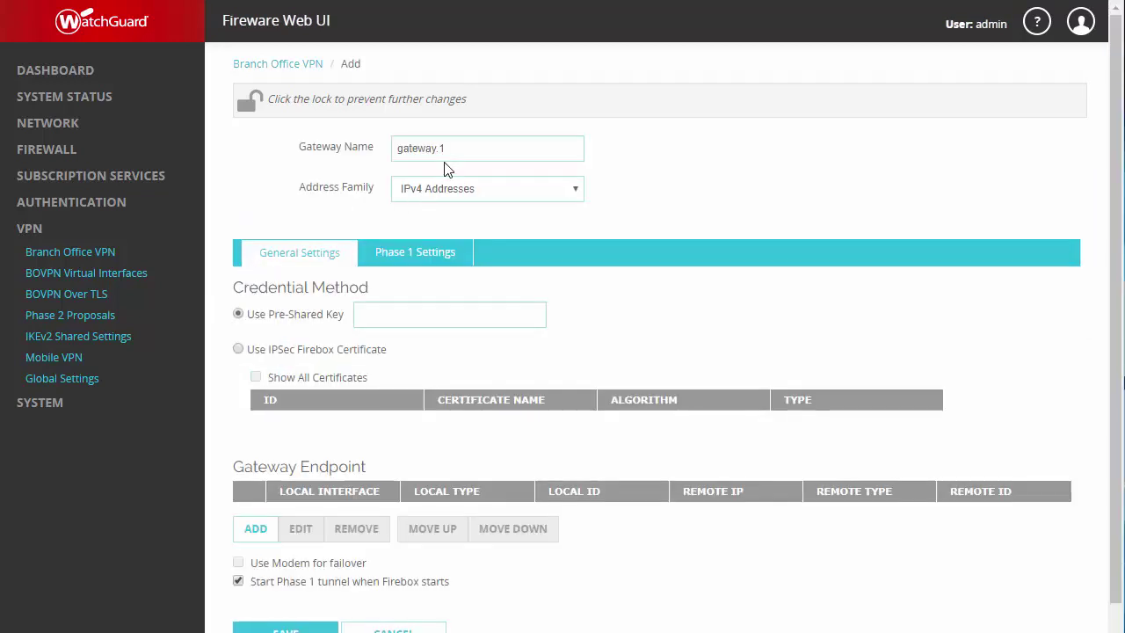
left_click_drag(472, 147, 379, 148)
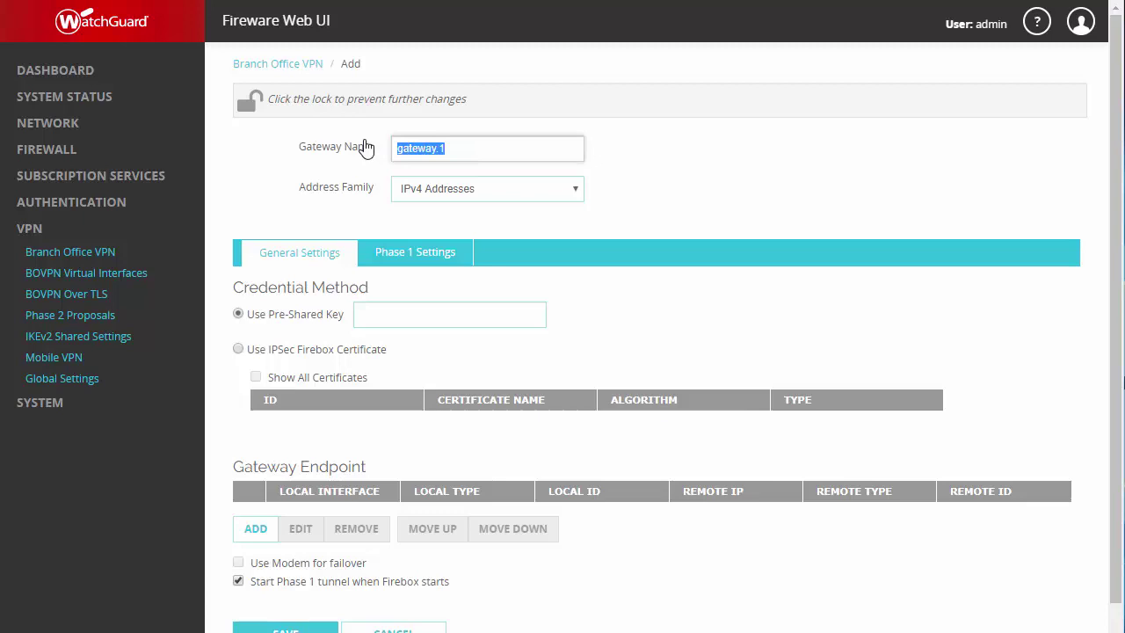
type("Ve")
key("Down")
key("Return")
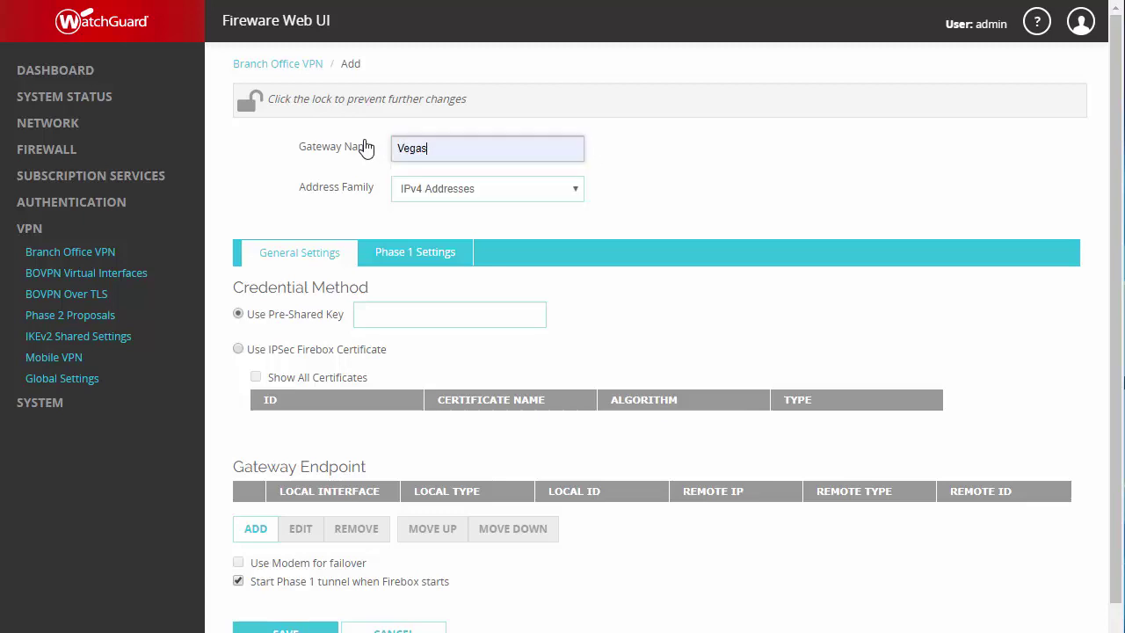
Step: Keep IPv4 Addresses as the address family and enter the pre-shared key
left_click(517, 189)
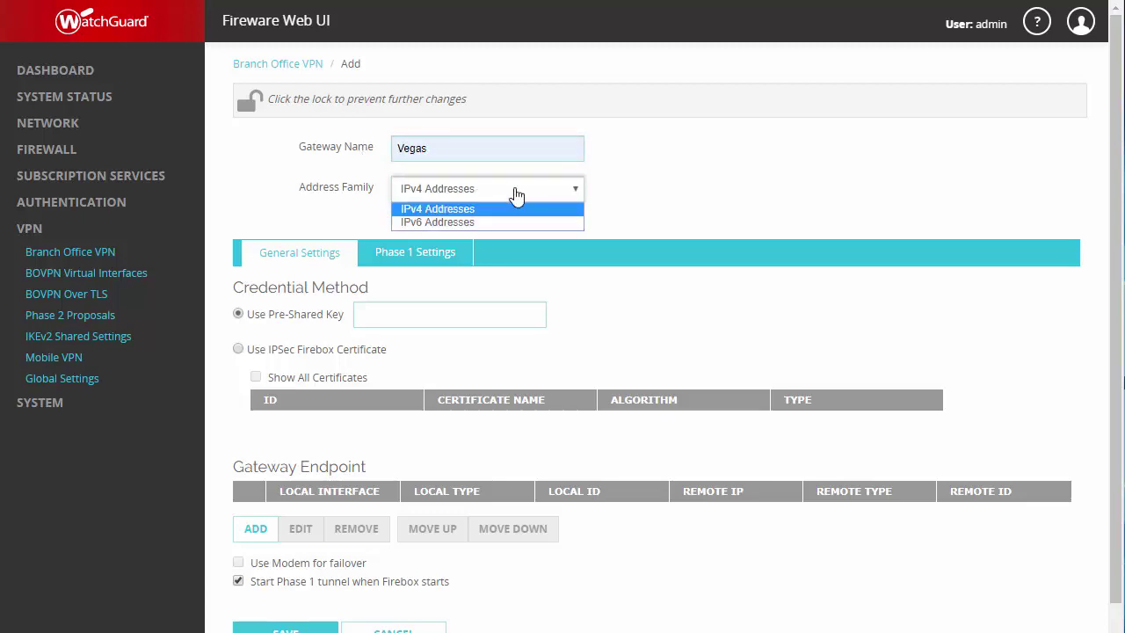
left_click(610, 185)
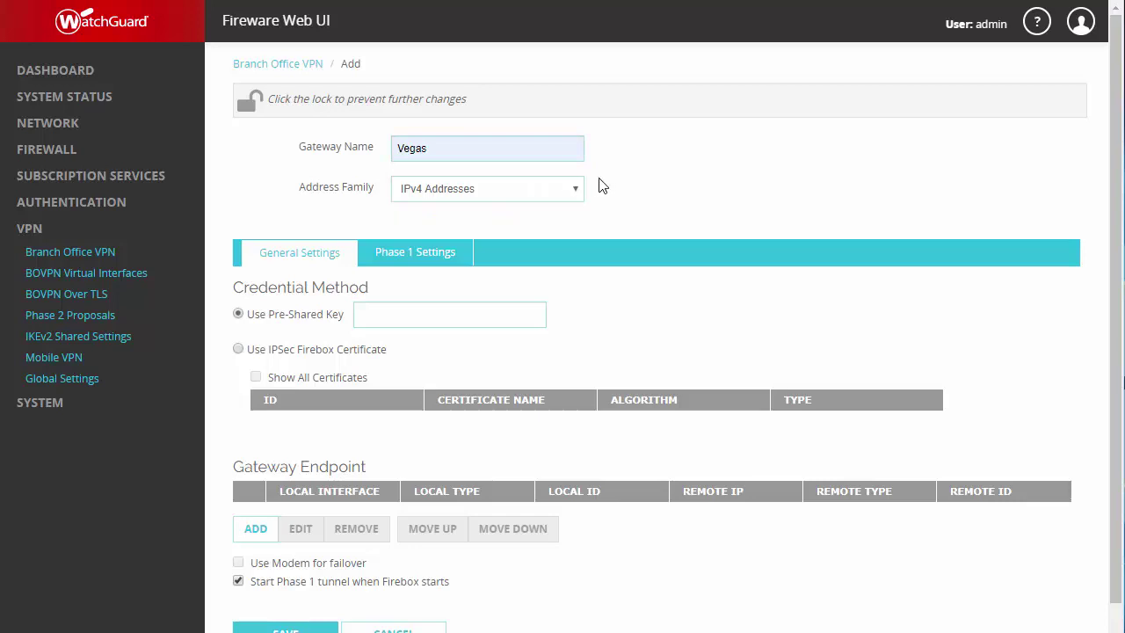
left_click(375, 324)
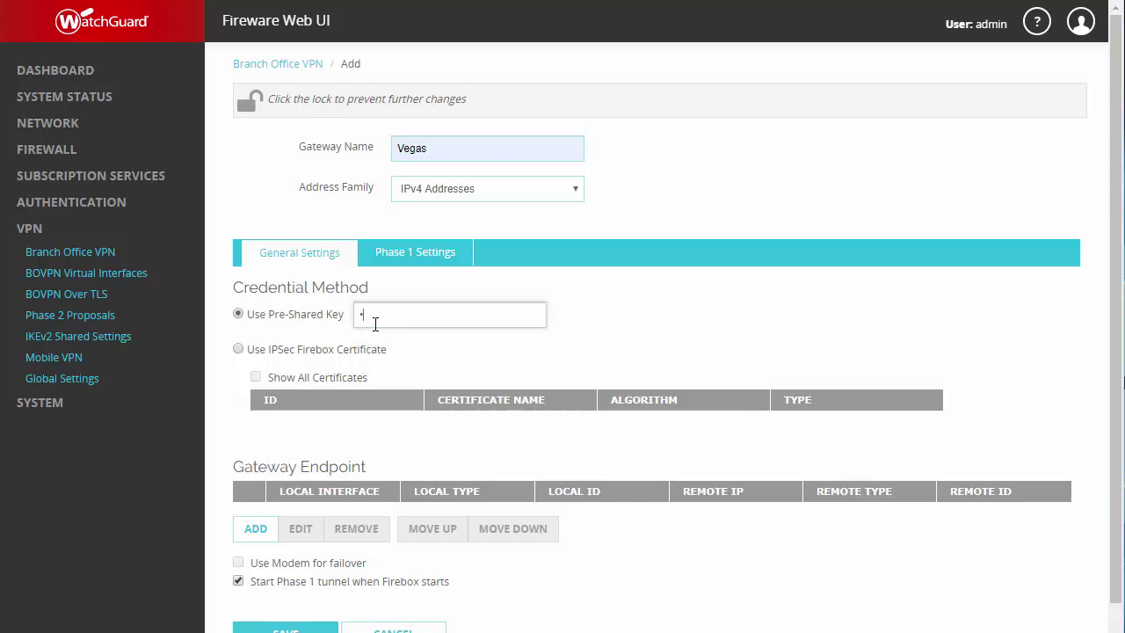
type("••••••••••")
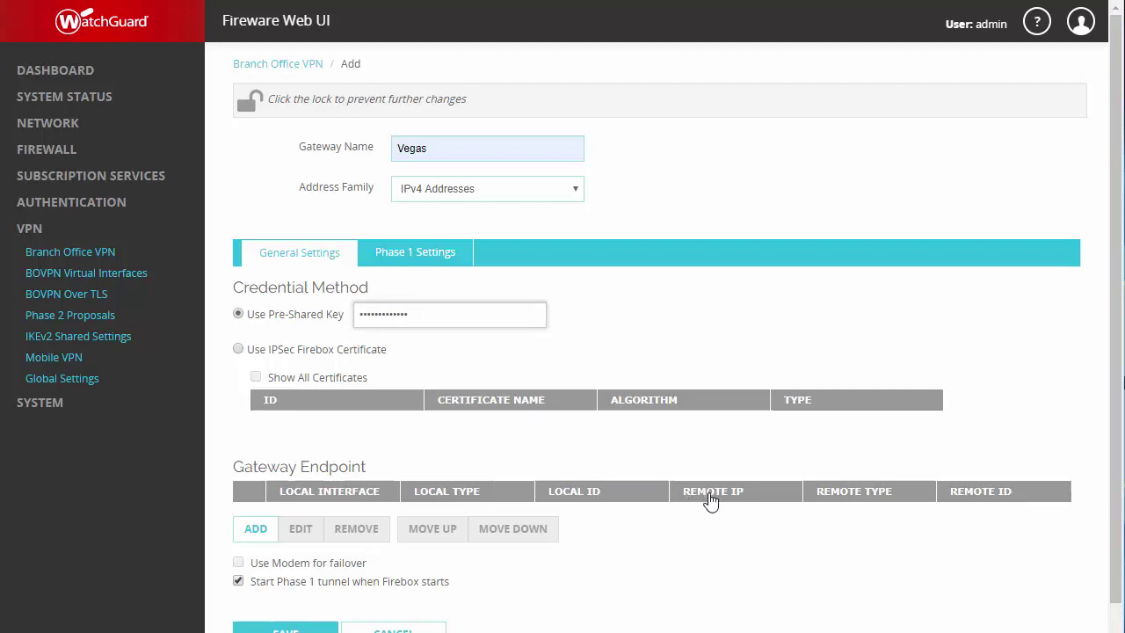
Step: Add a gateway endpoint with local interface External and local IP ID 11.12.13.14
left_click(253, 532)
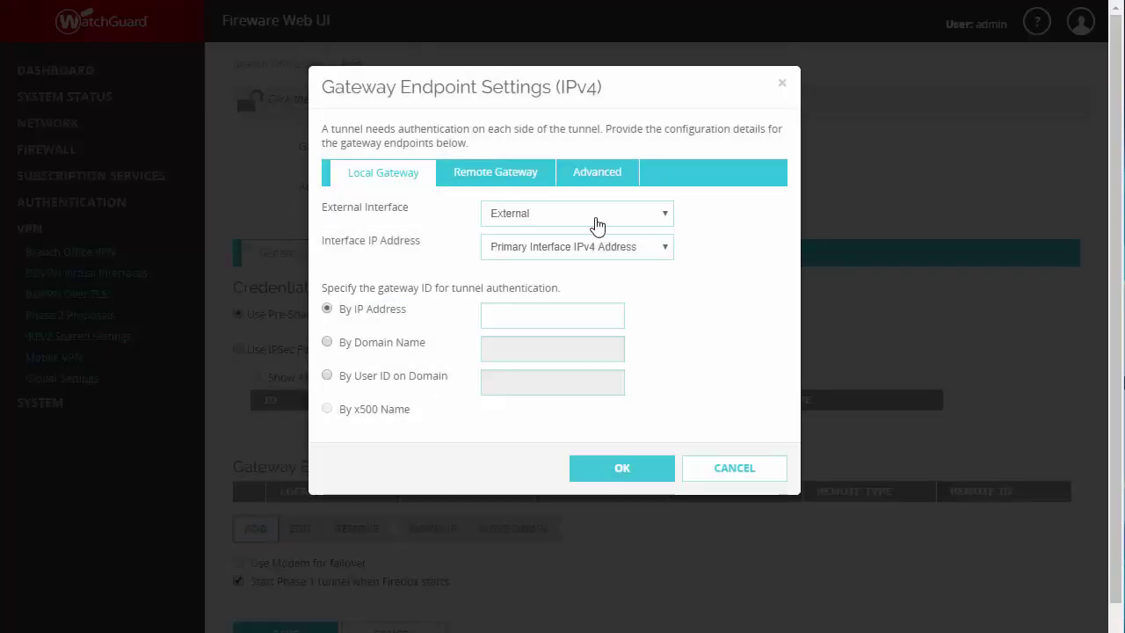
left_click(595, 222)
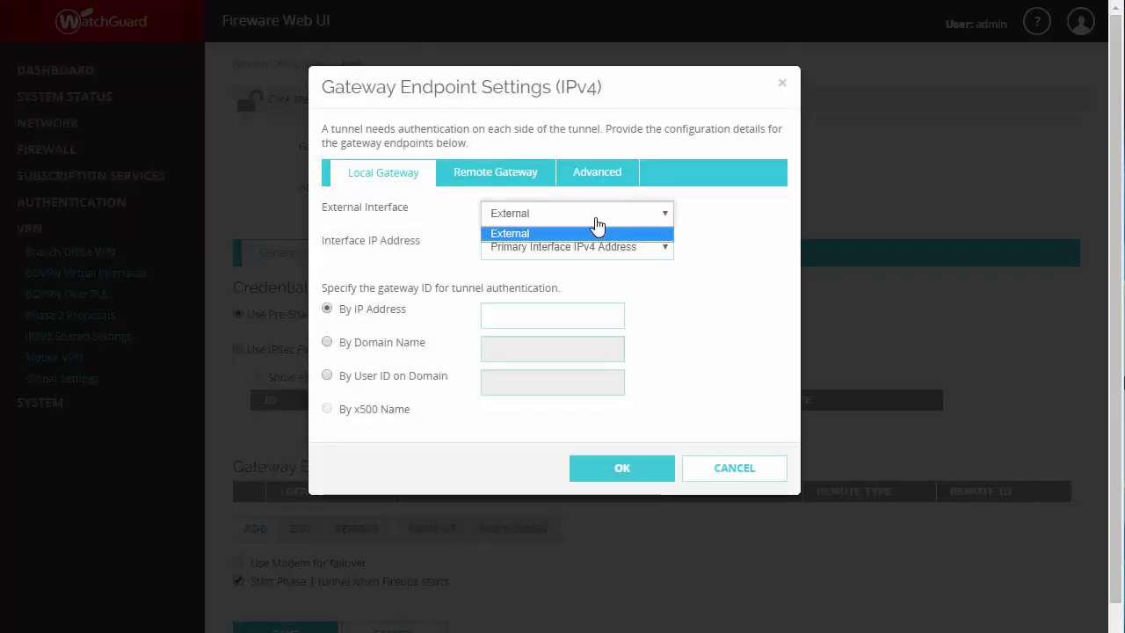
left_click(597, 226)
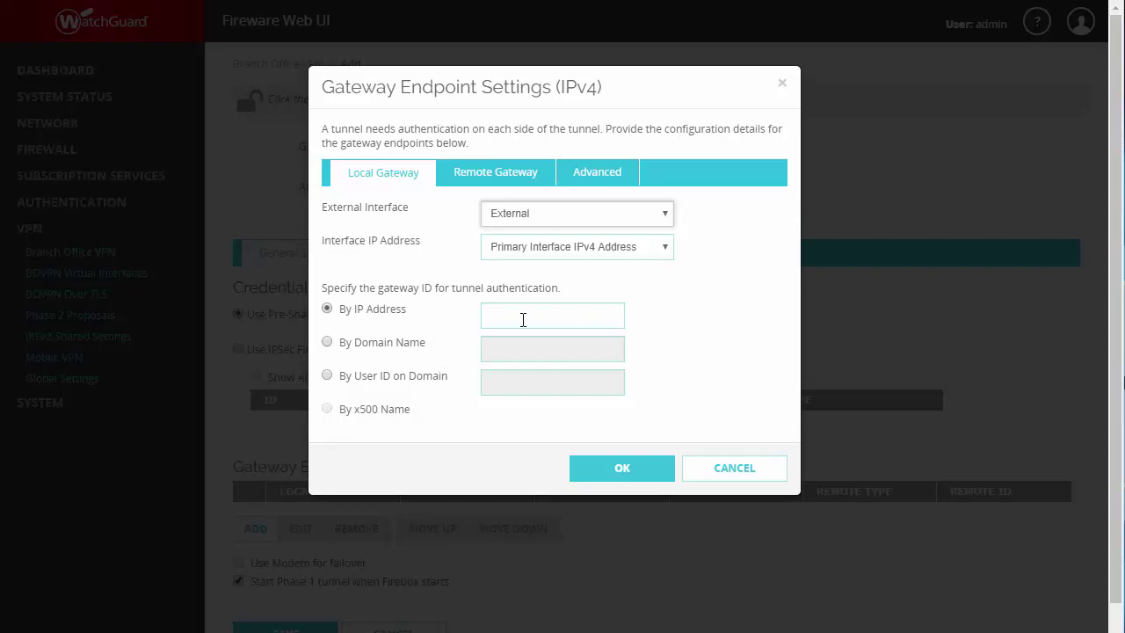
left_click(521, 319)
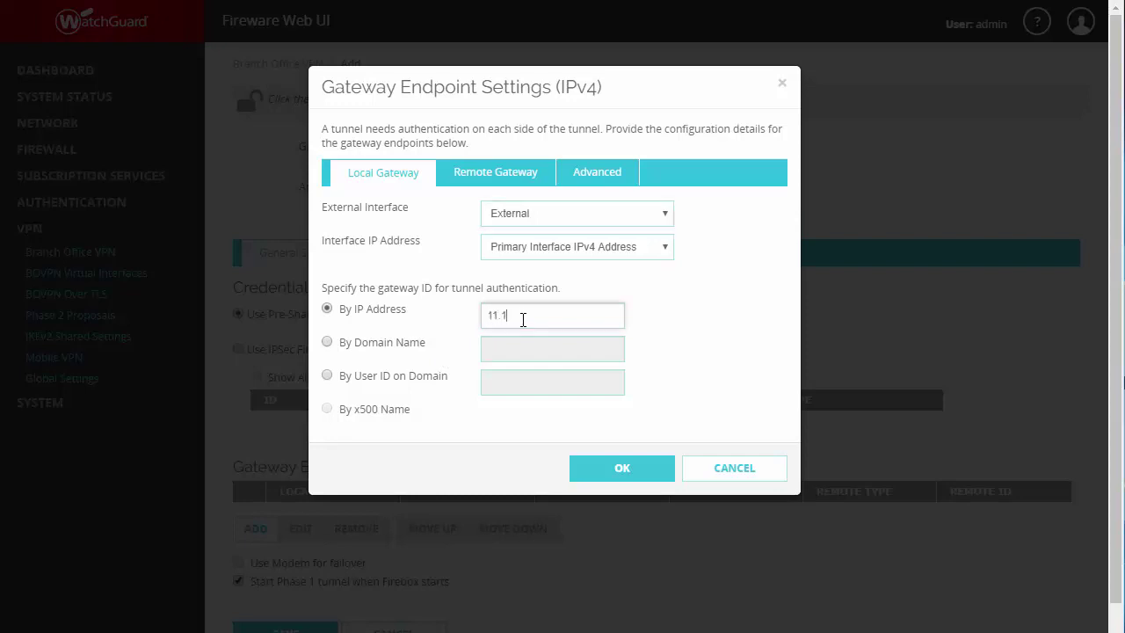
type("11.12.13.14")
Step: Set the remote gateway IP and ID to 12.13.14.15, review Advanced, and save the endpoint
left_click(505, 179)
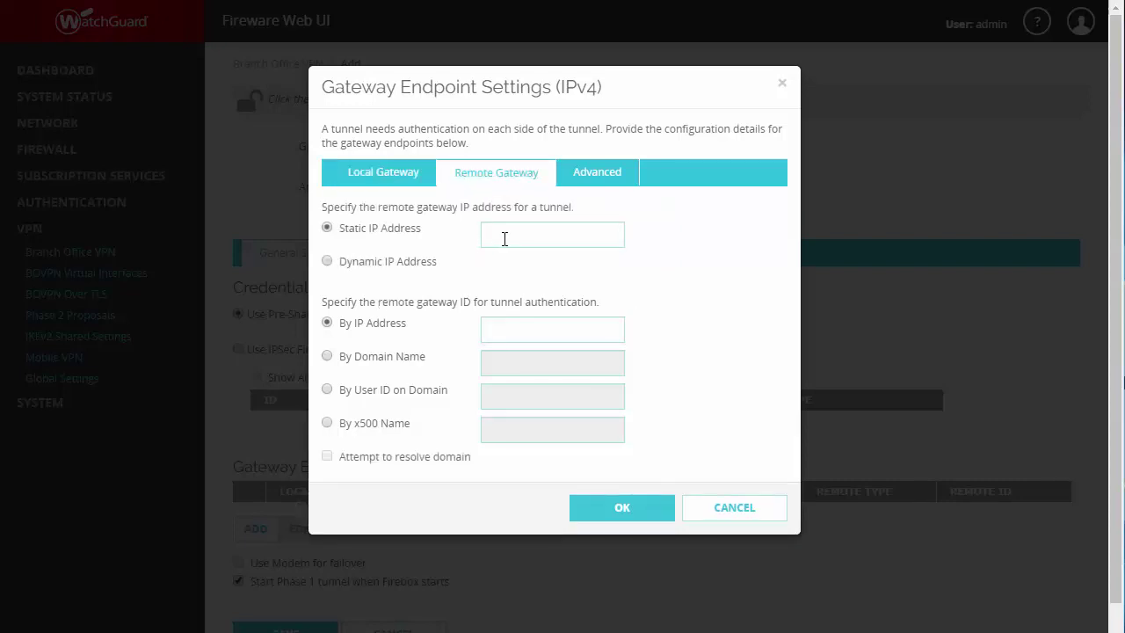
left_click(504, 239)
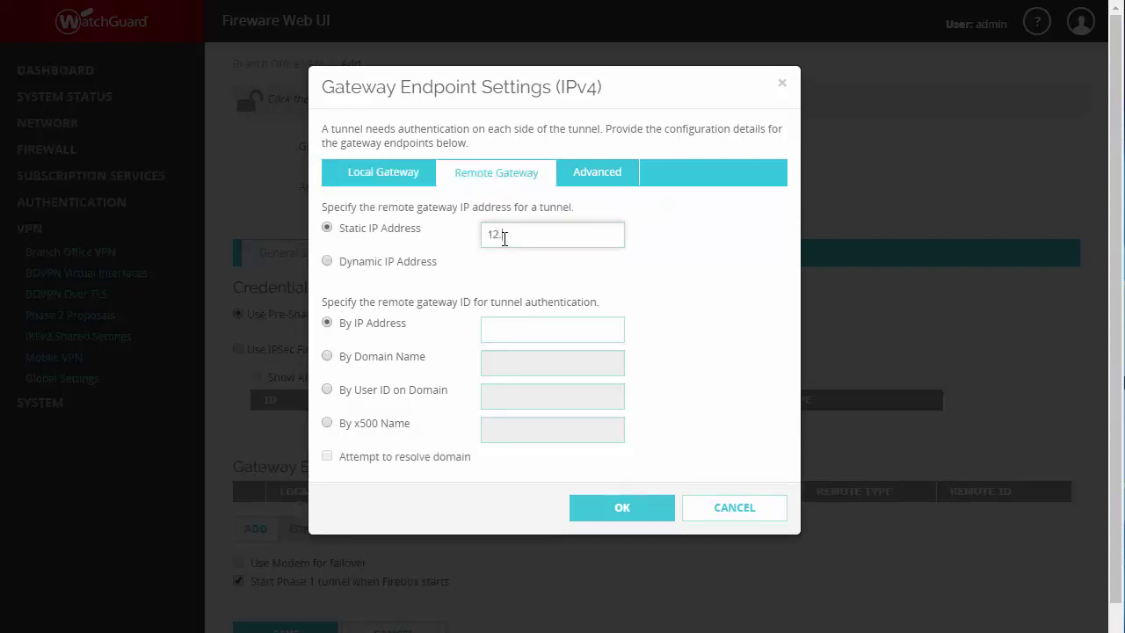
type("12.13.14.15")
left_click_drag(546, 233, 463, 239)
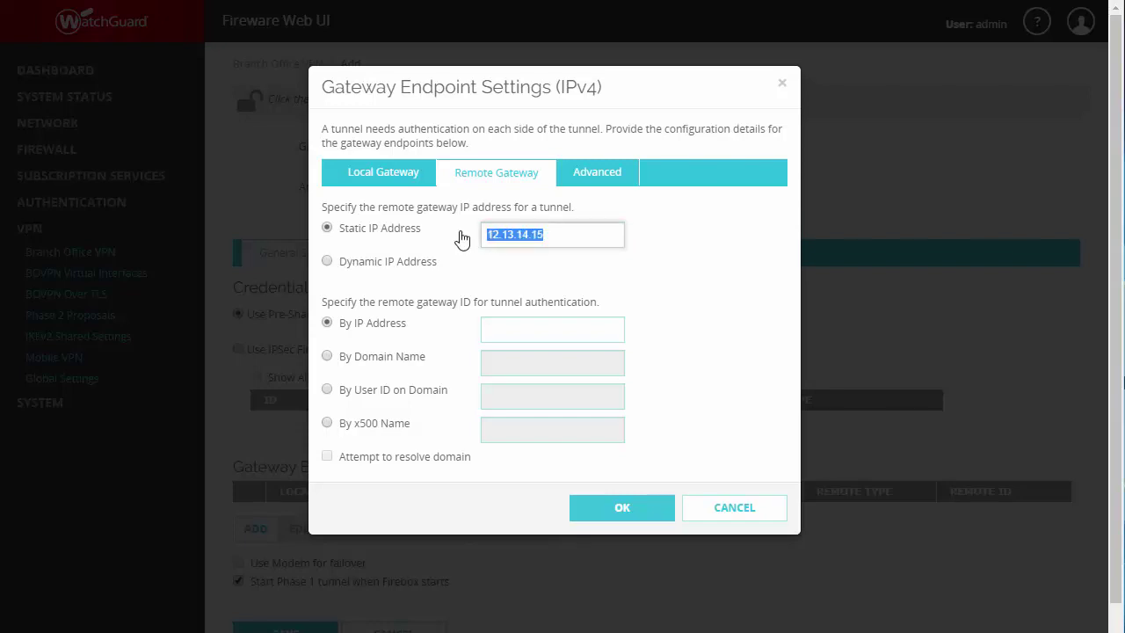
key("ctrl+c")
left_click(530, 327)
key("ctrl+v")
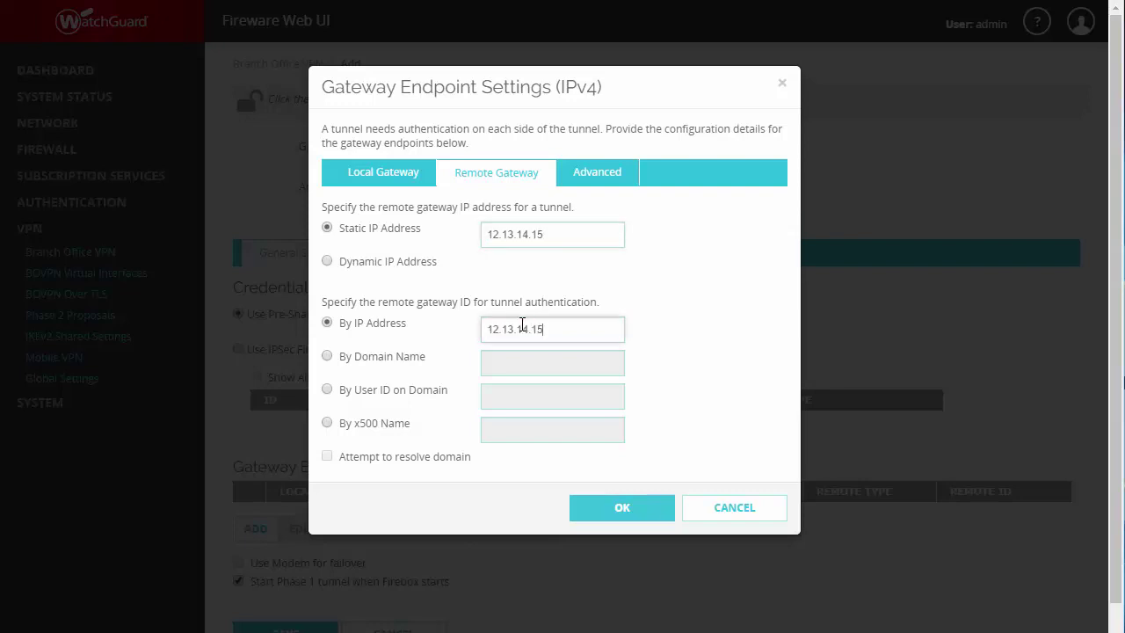
left_click(602, 182)
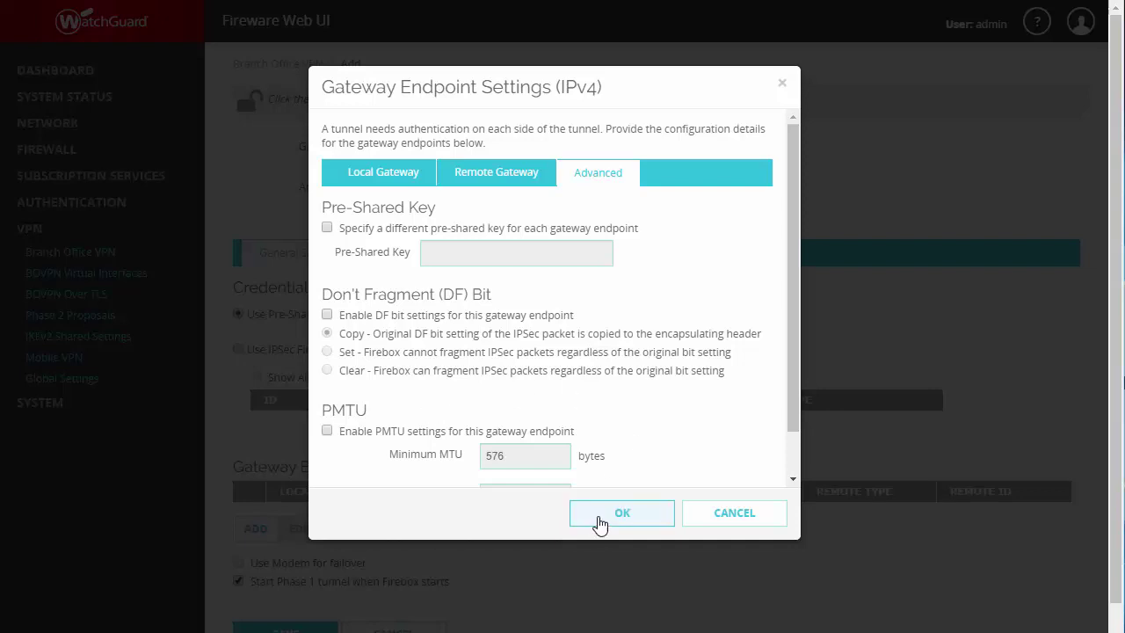
left_click(596, 522)
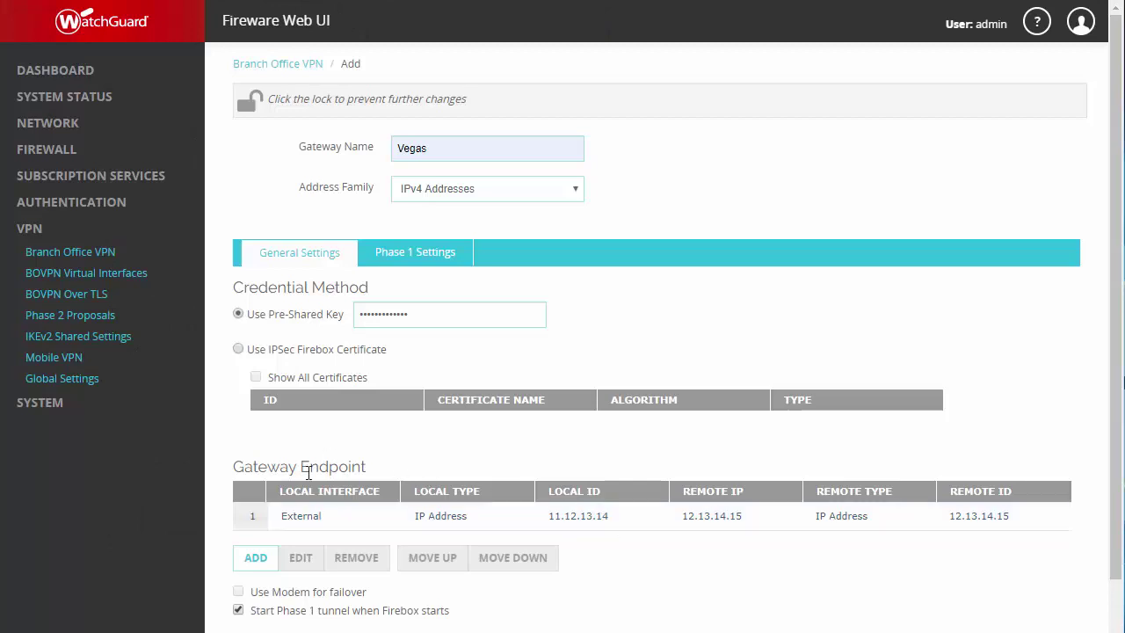
Step: Add a second endpoint with local ID 11.12.13.14 and dynamic remote domain vegas.firewalls.com
left_click(256, 563)
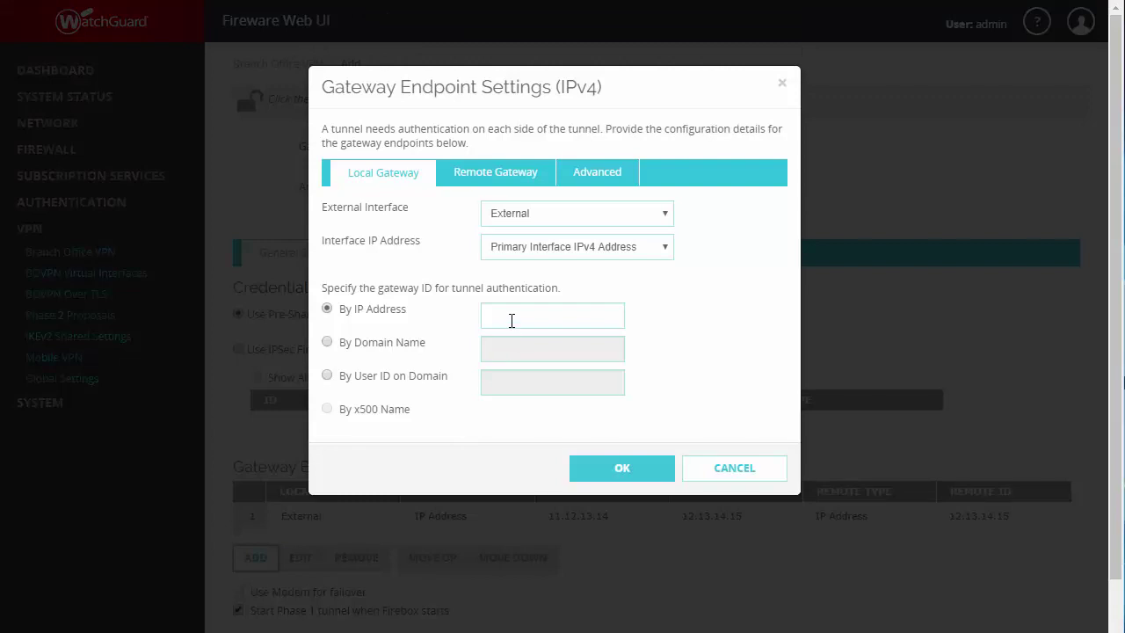
left_click(511, 320)
type("11.12.13")
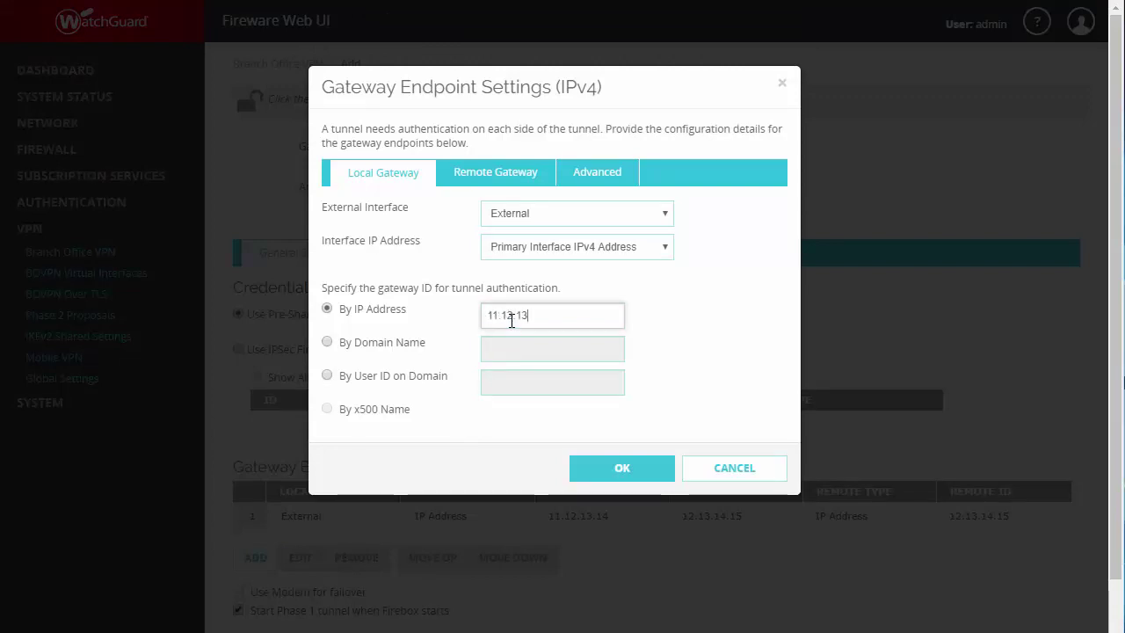
type(".14")
left_click(498, 181)
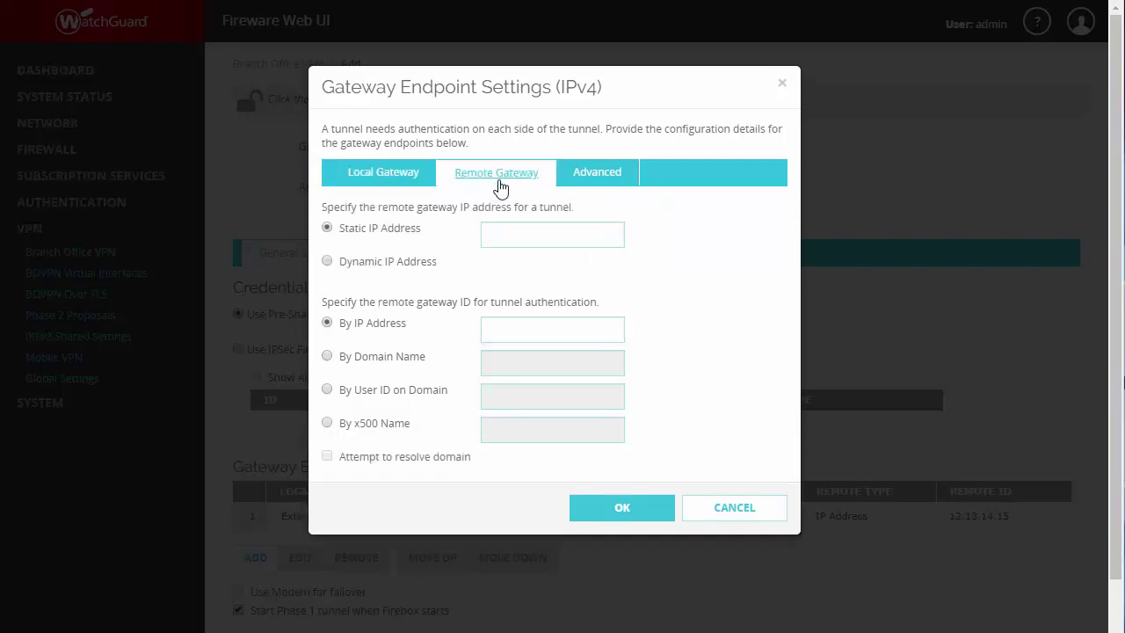
left_click(365, 267)
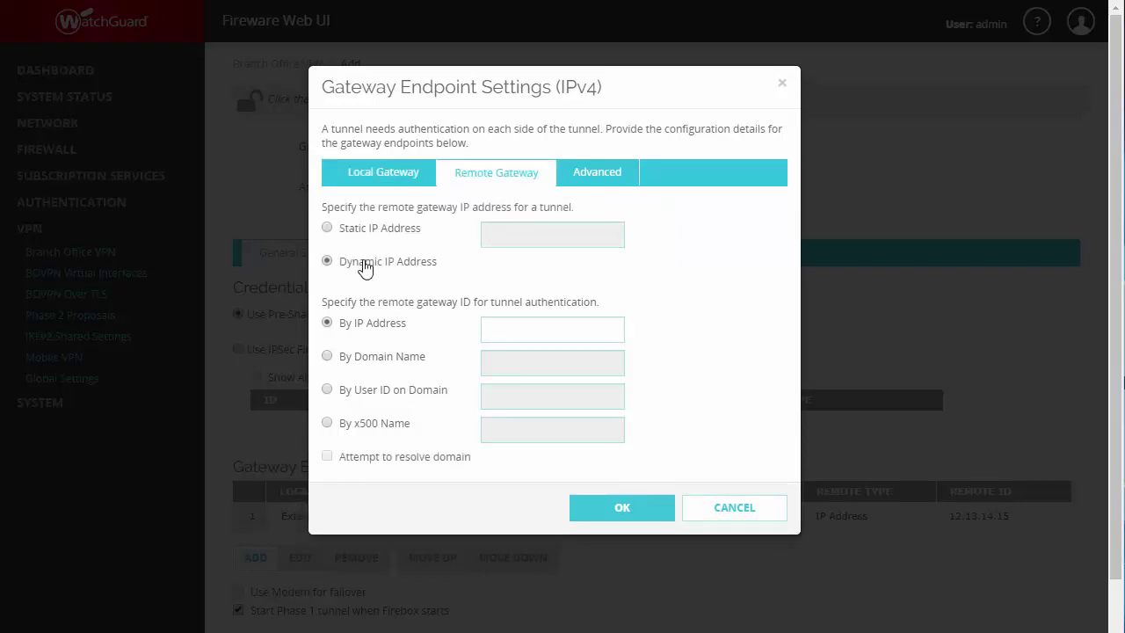
left_click(339, 360)
left_click(495, 366)
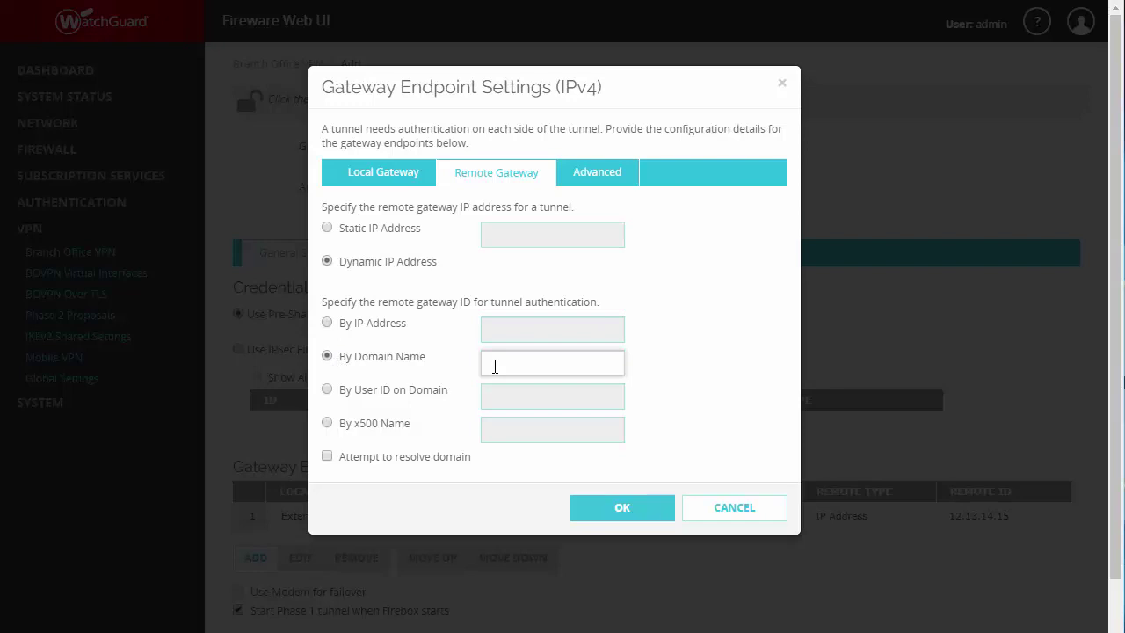
type("vegas.firewalls.com")
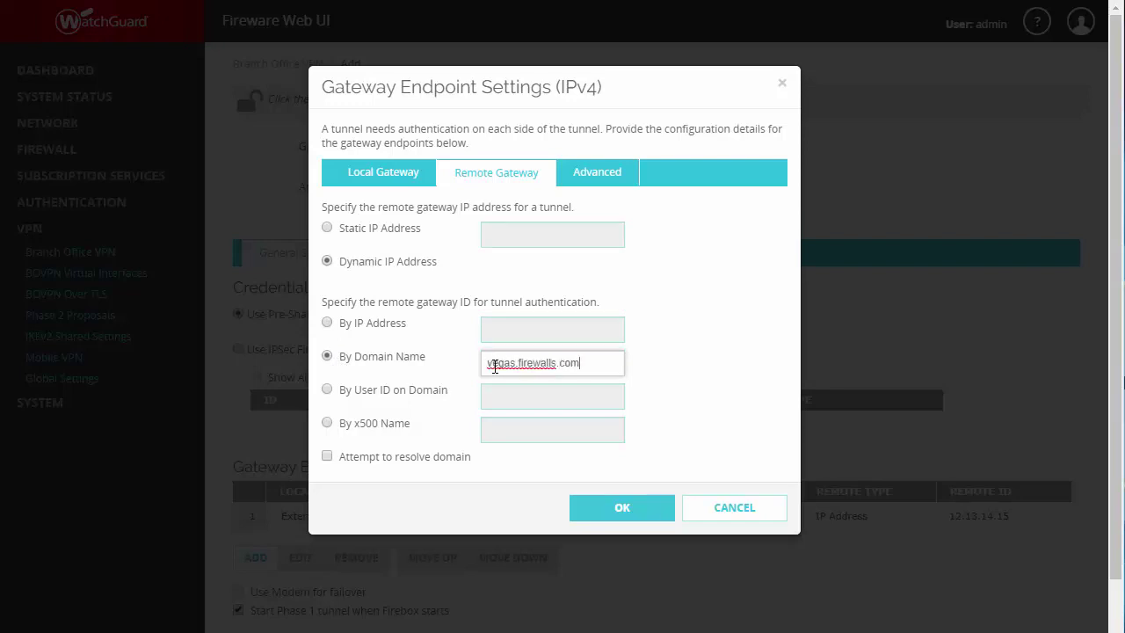
left_click(587, 512)
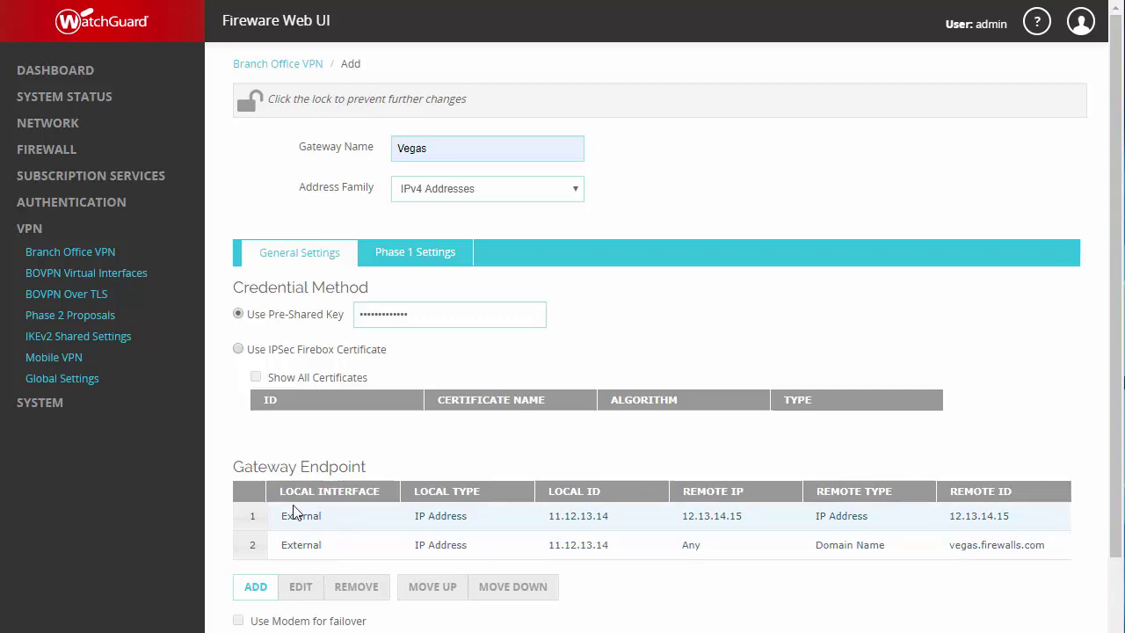
Step: Set the Vegas gateway's Phase 1 version to IKEv2, acknowledge the notice, and save
left_click(408, 256)
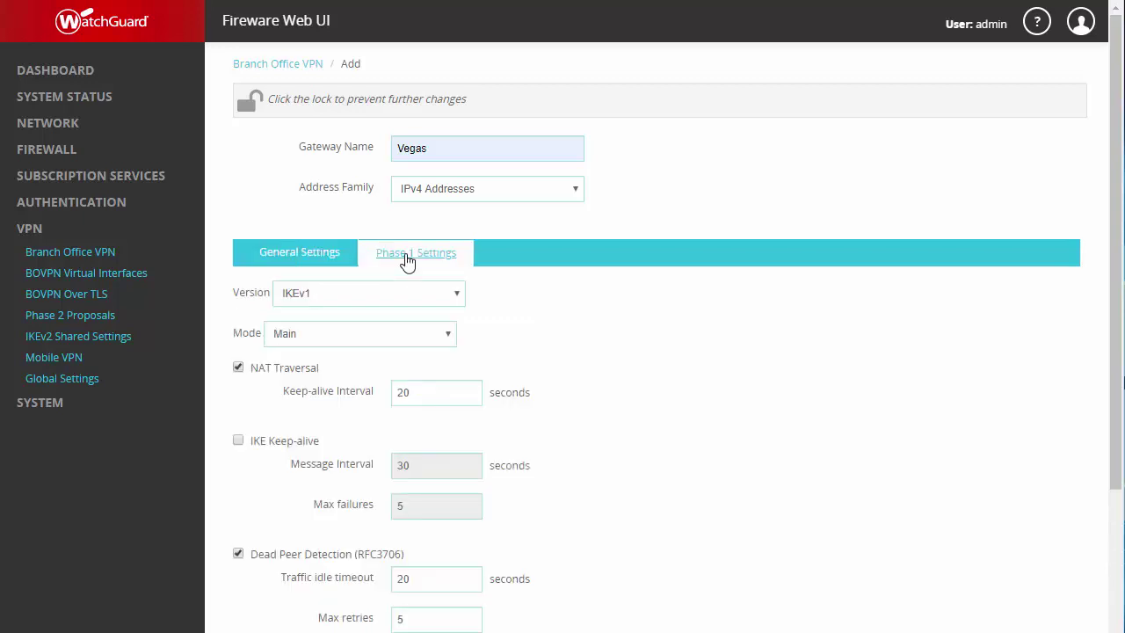
left_click(306, 299)
left_click(302, 326)
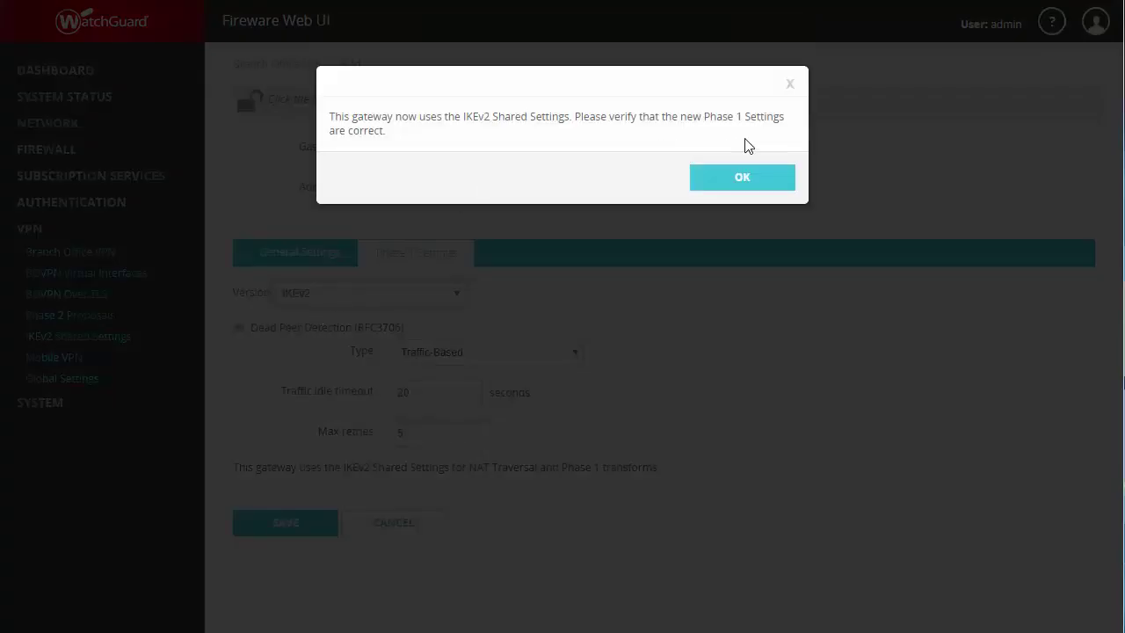
left_click(747, 192)
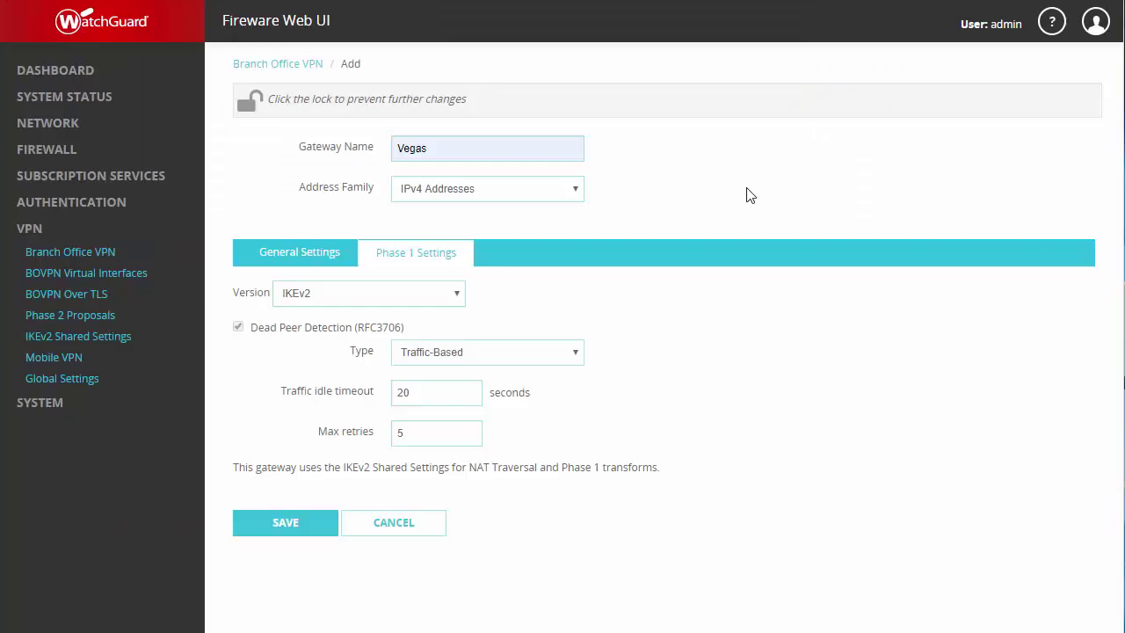
left_click(291, 534)
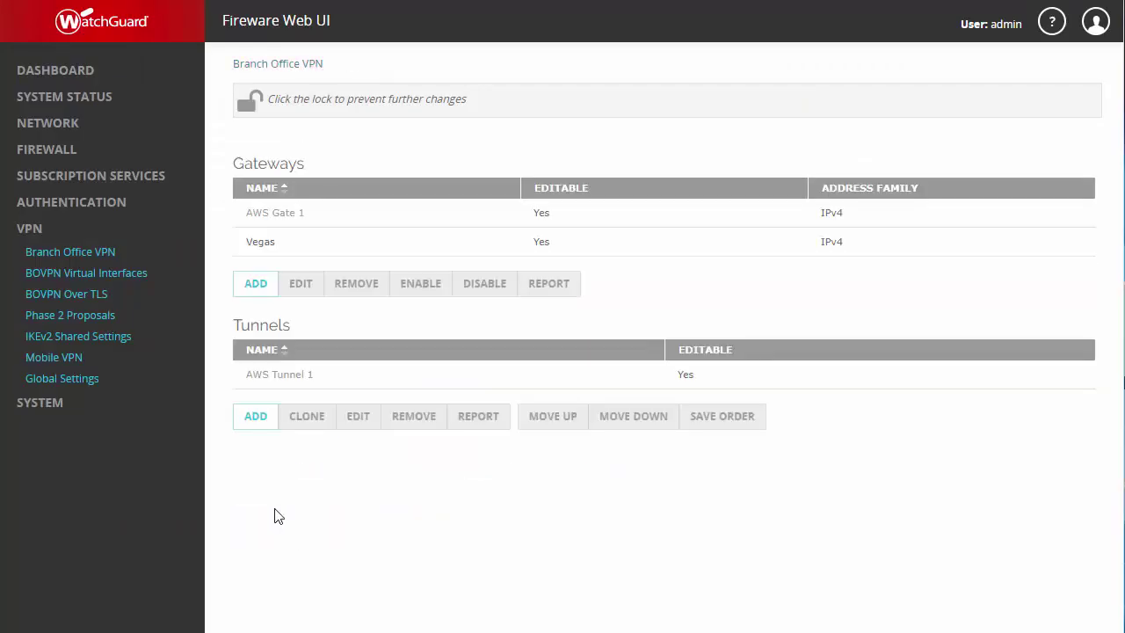
Step: Add a tunnel named Vegas and select Vegas as its gateway
left_click(249, 419)
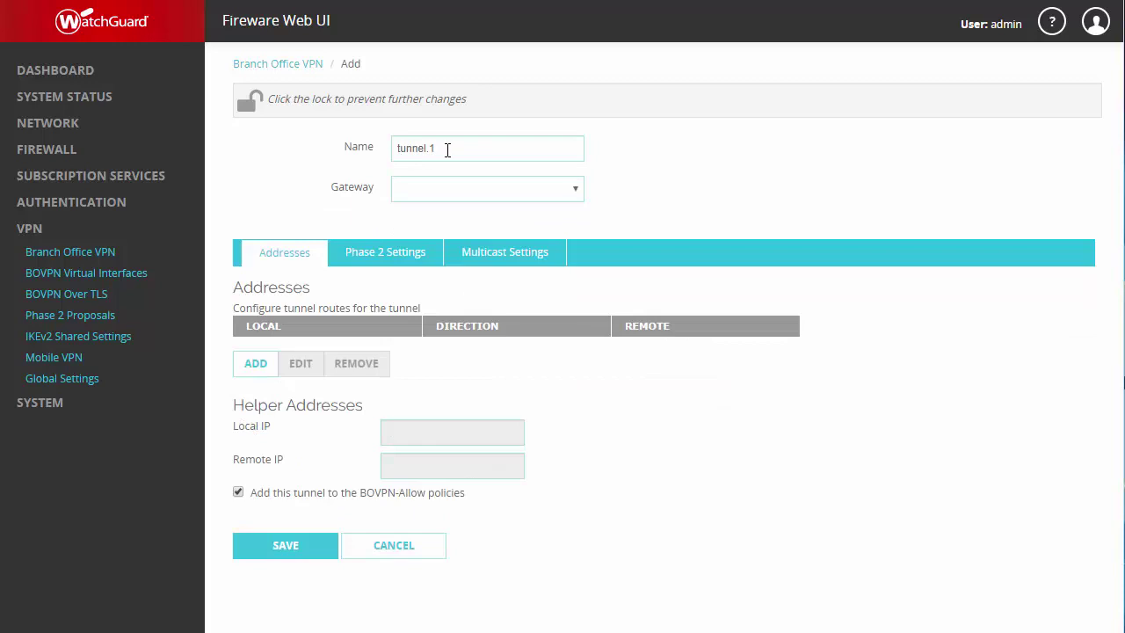
left_click_drag(447, 149, 377, 146)
type("Vegas")
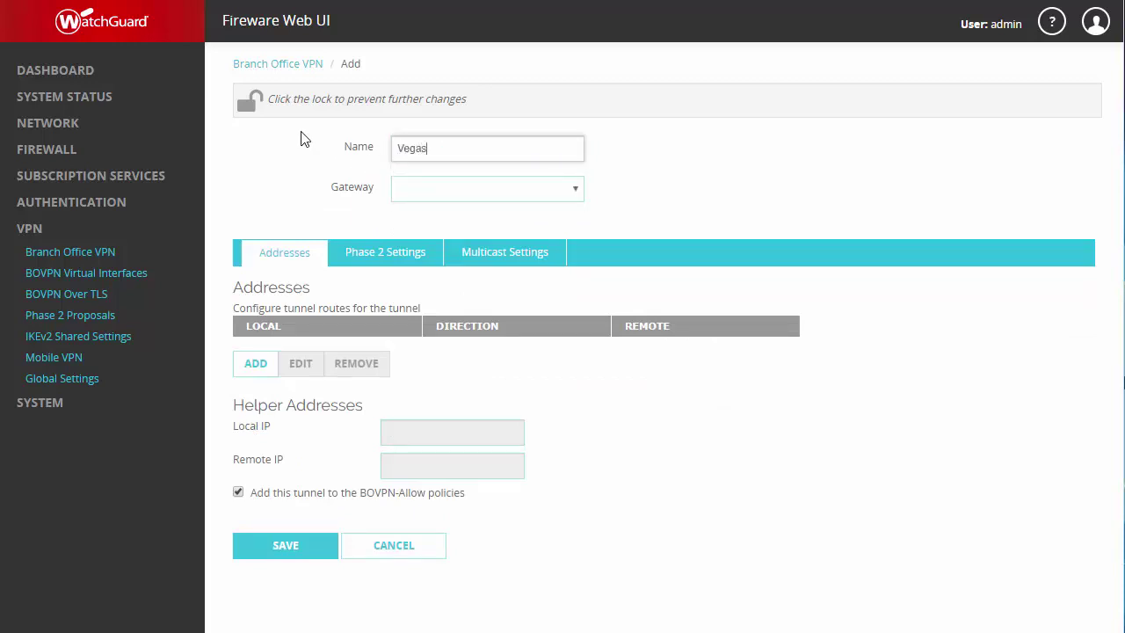
left_click(447, 189)
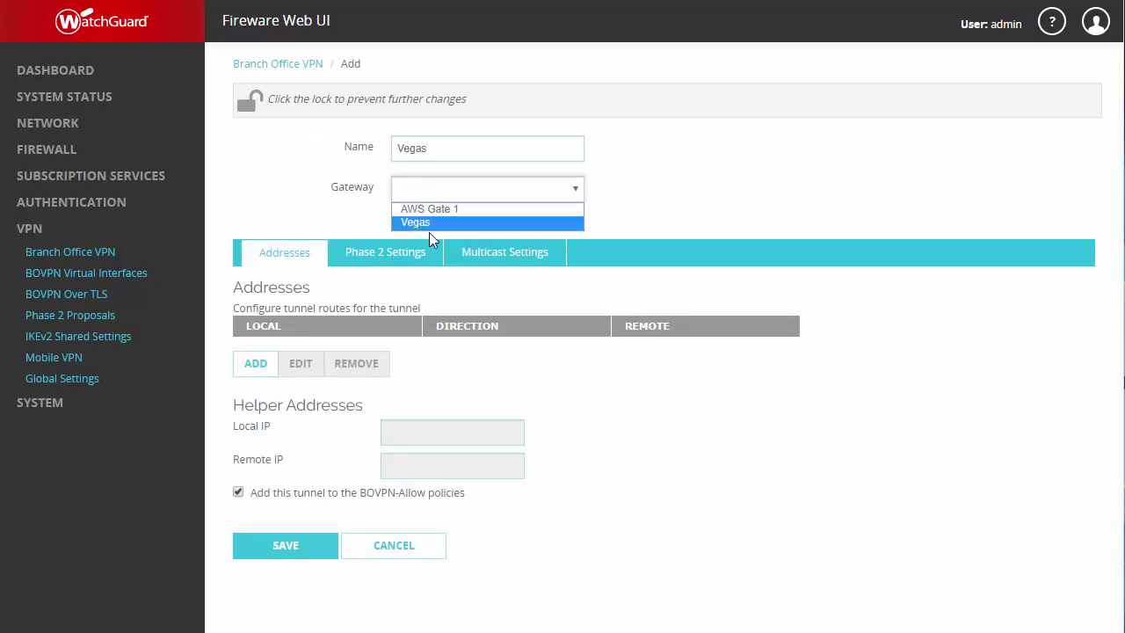
left_click(434, 227)
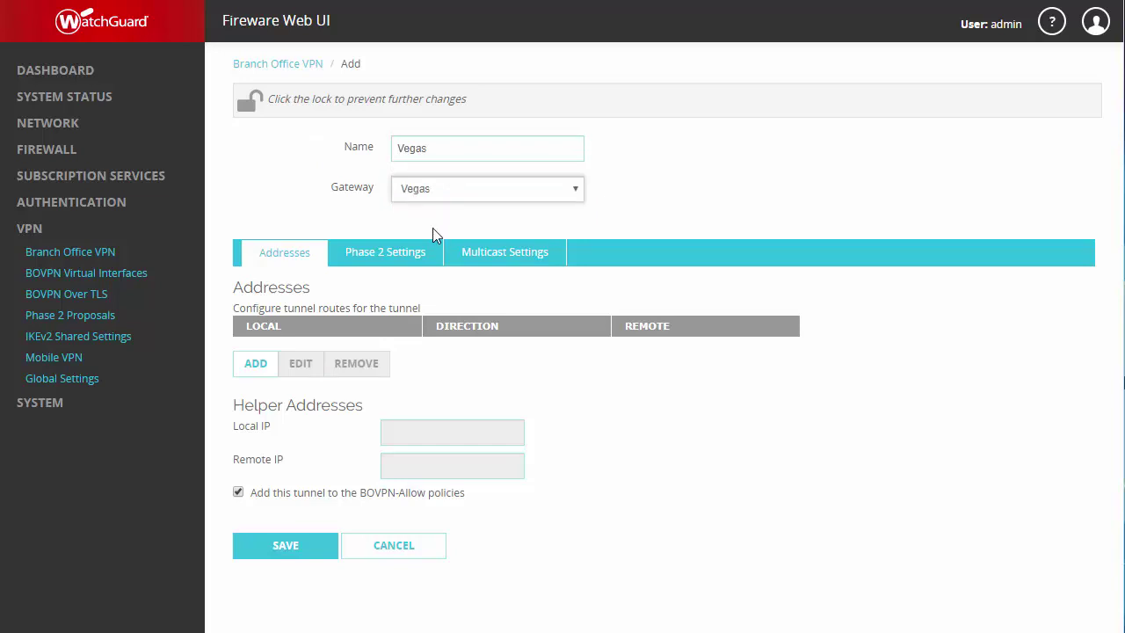
left_click(241, 366)
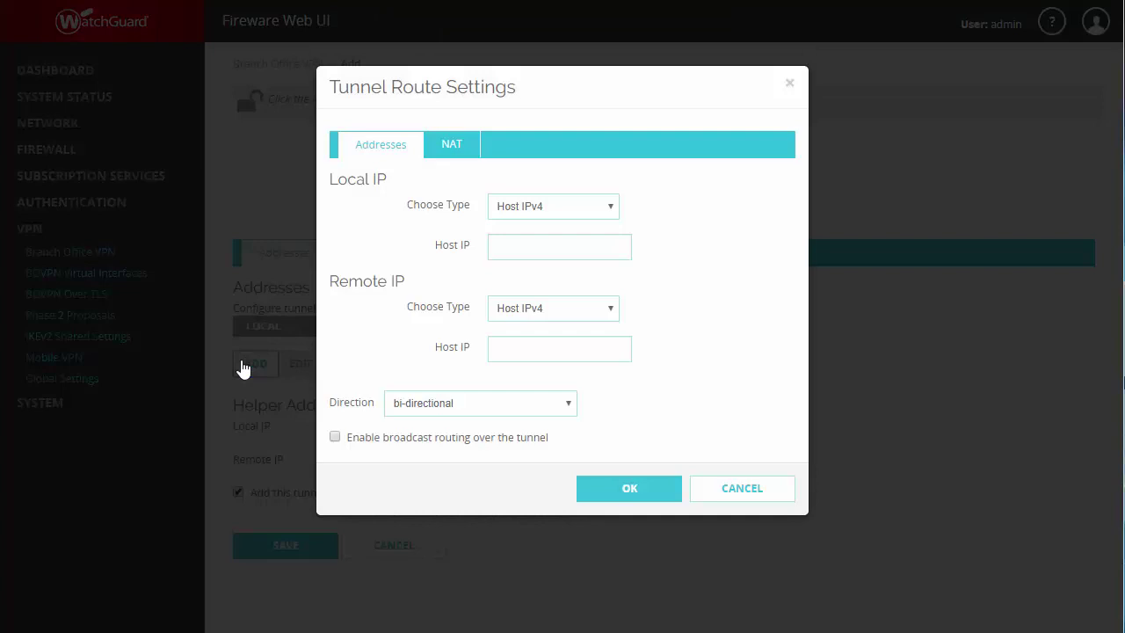
Step: Add a bi-directional route from network 10.10.10.0/24 to network 10.10.11.0/24
left_click(535, 214)
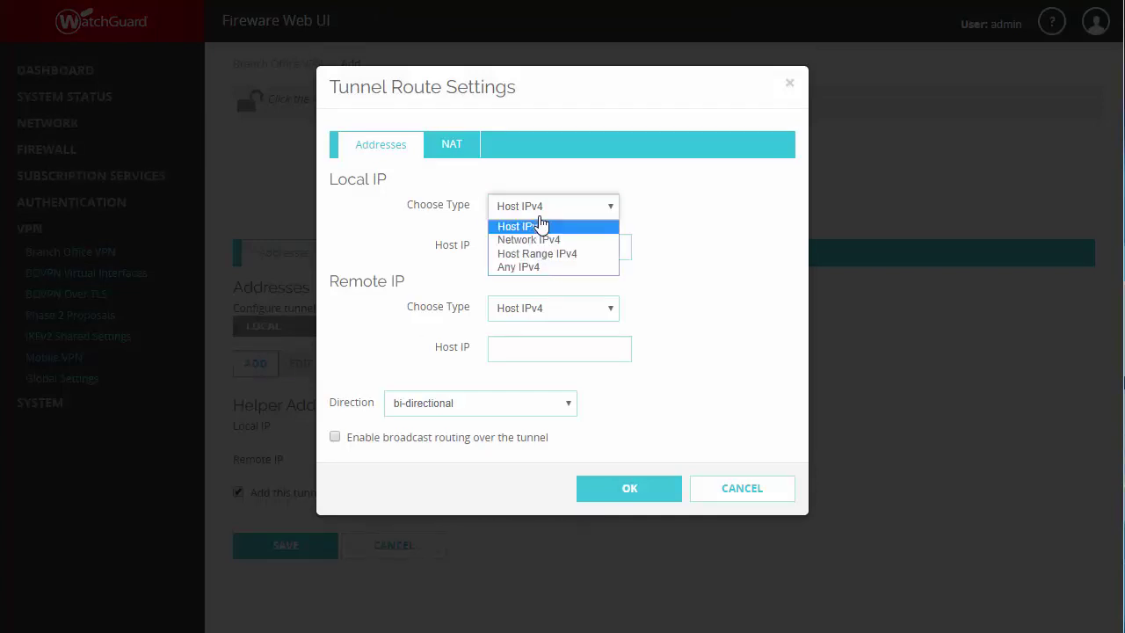
left_click(538, 239)
left_click(532, 247)
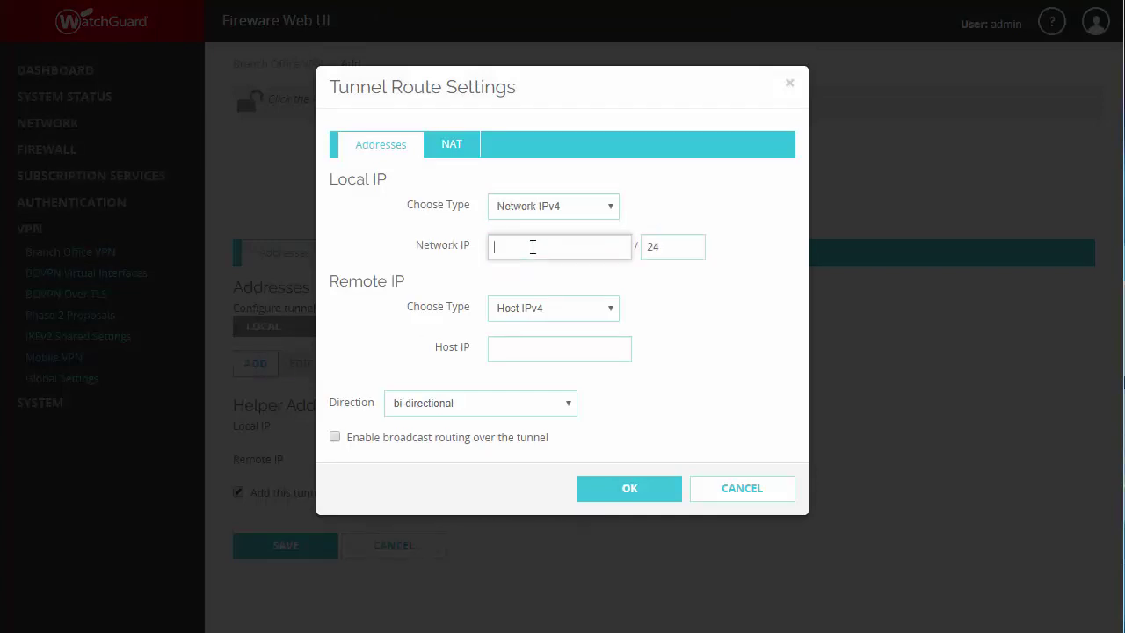
type("10.10.10.0")
left_click(533, 309)
left_click(530, 342)
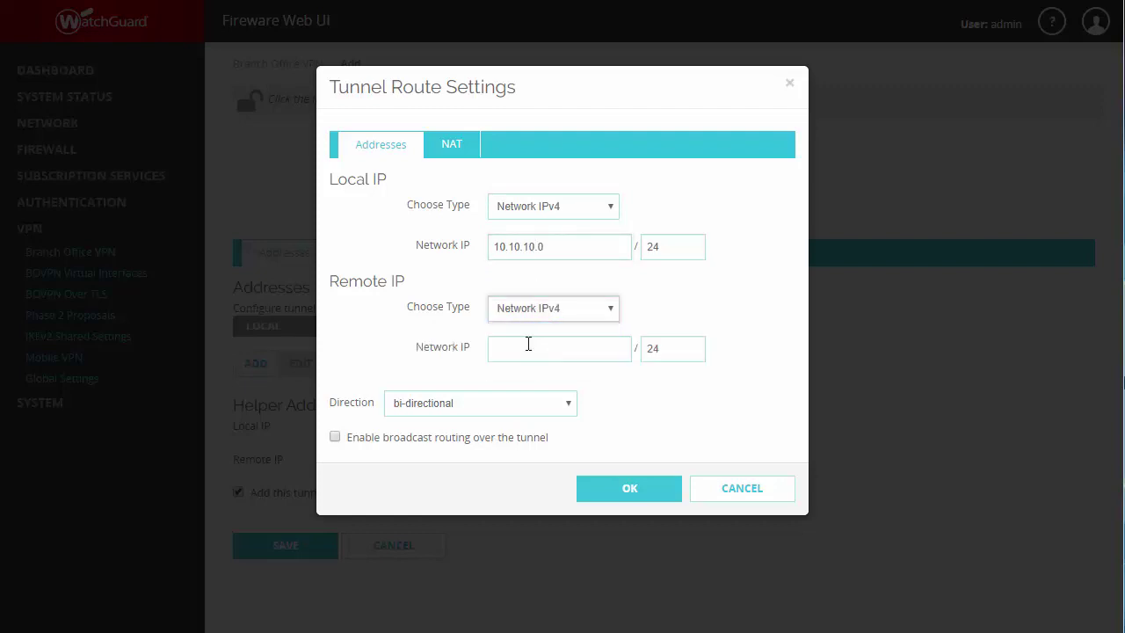
left_click(500, 352)
type("10.10.11.0")
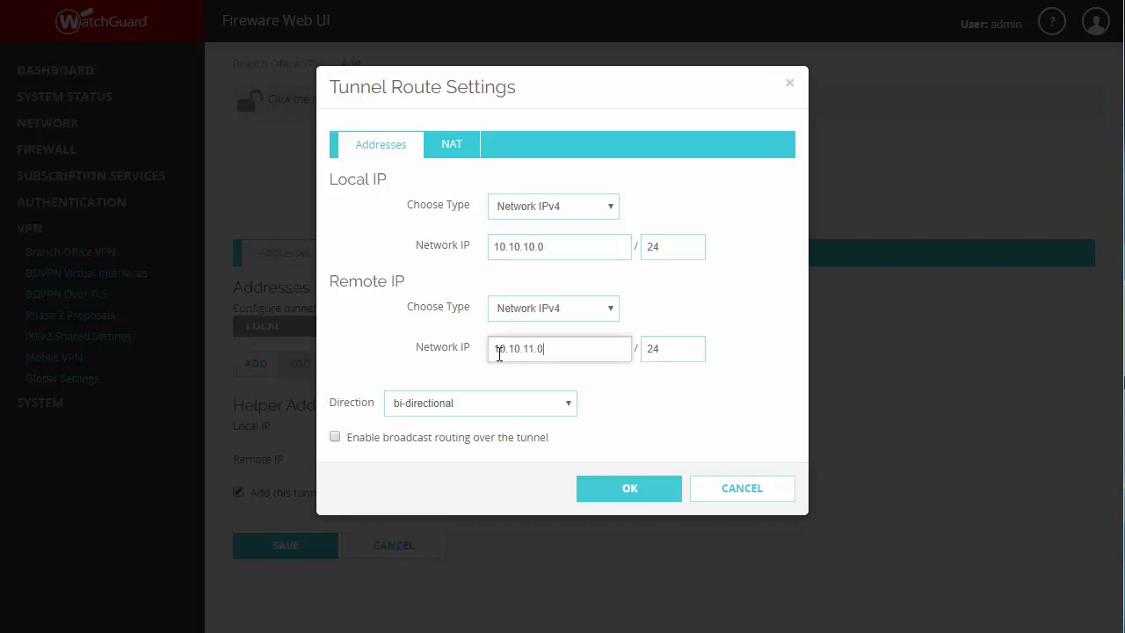
left_click(500, 408)
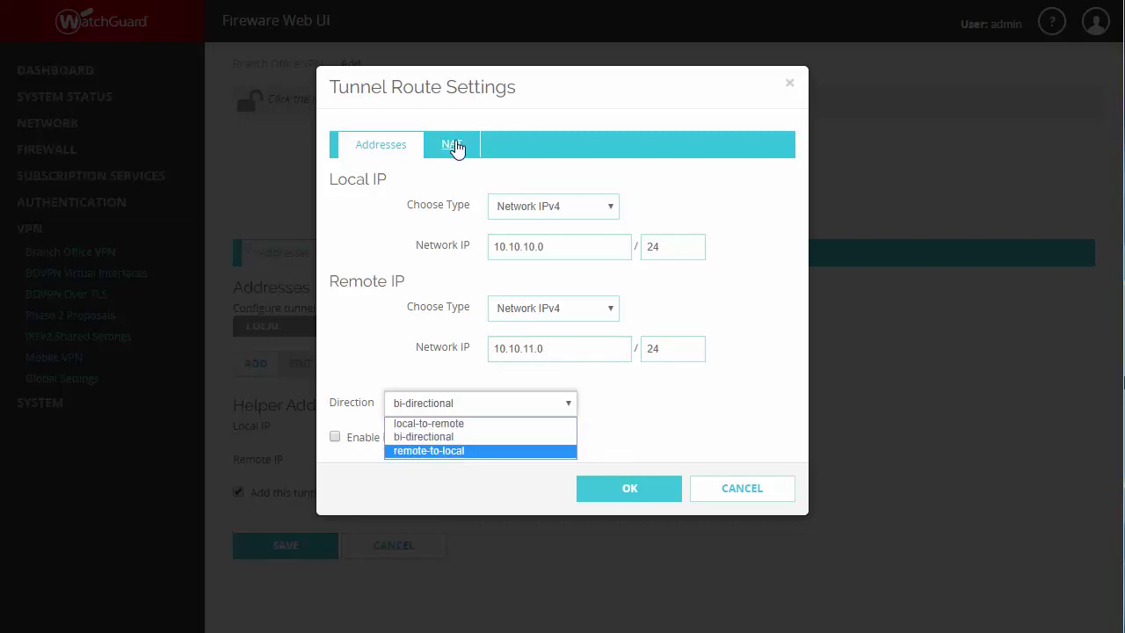
left_click(454, 148)
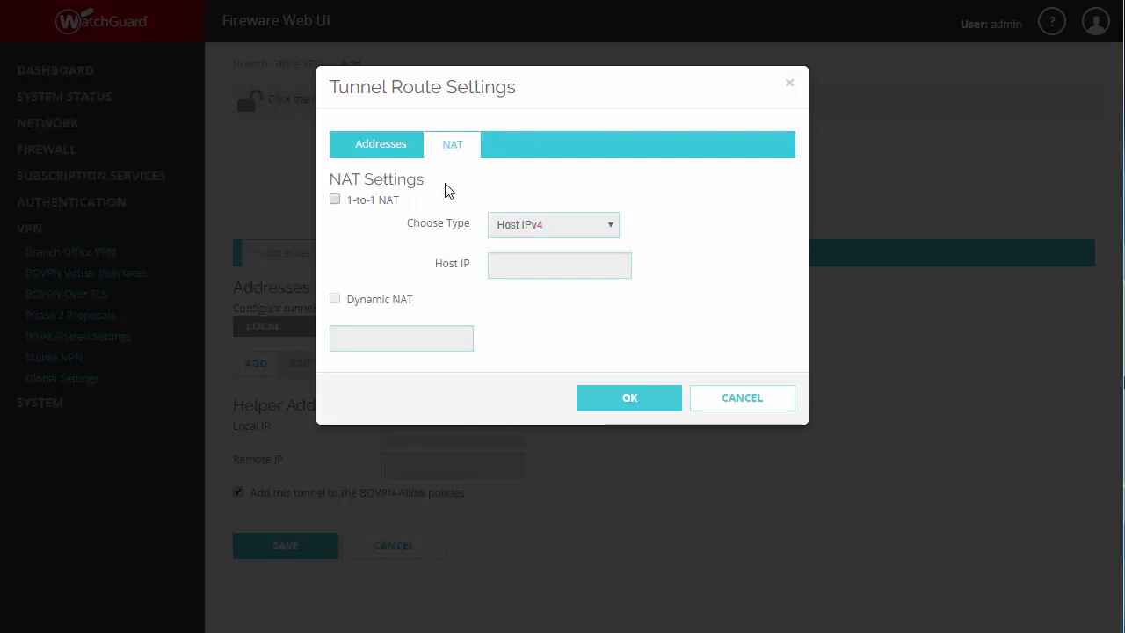
left_click(402, 151)
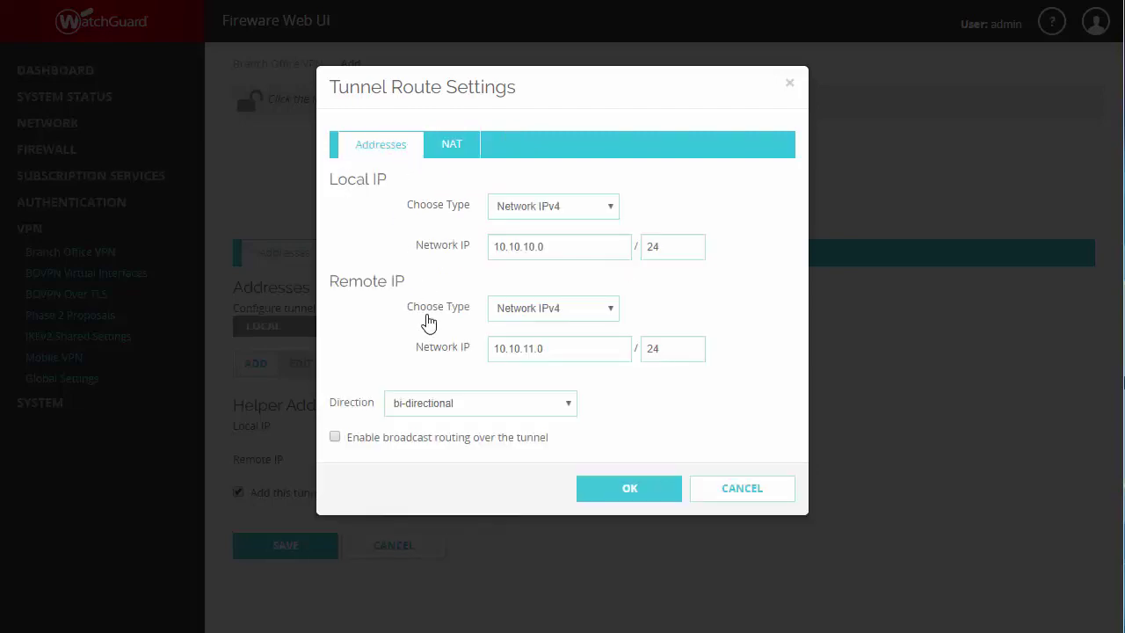
left_click(607, 487)
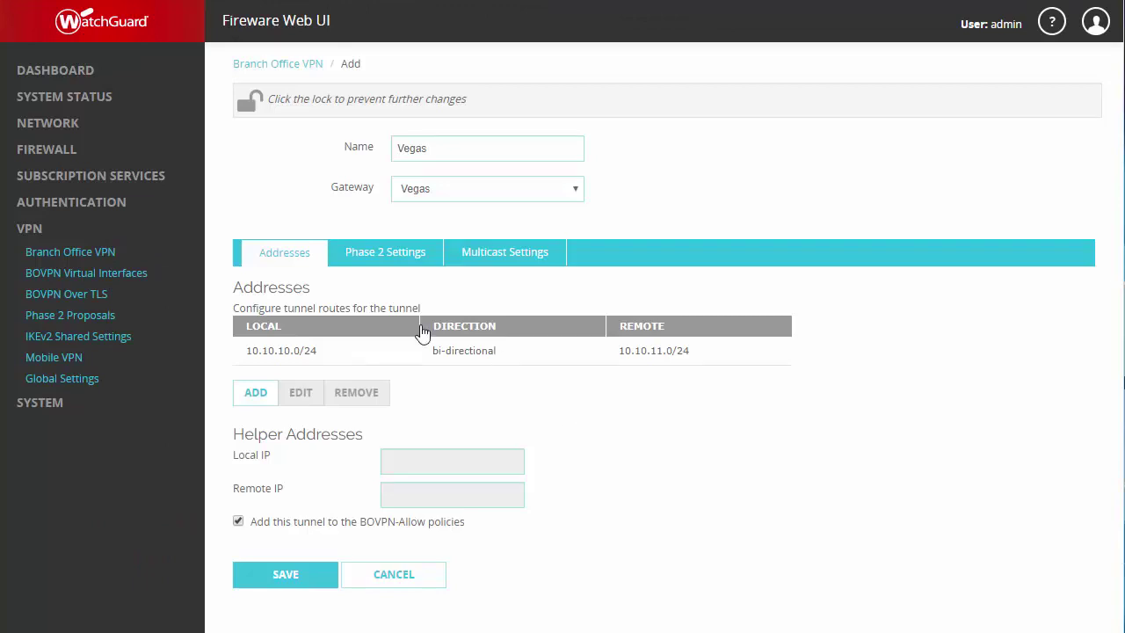
Step: Add a local-to-remote route from 10.10.12.0/24 to host range 10.10.11.15–10.10.11.25
left_click(253, 394)
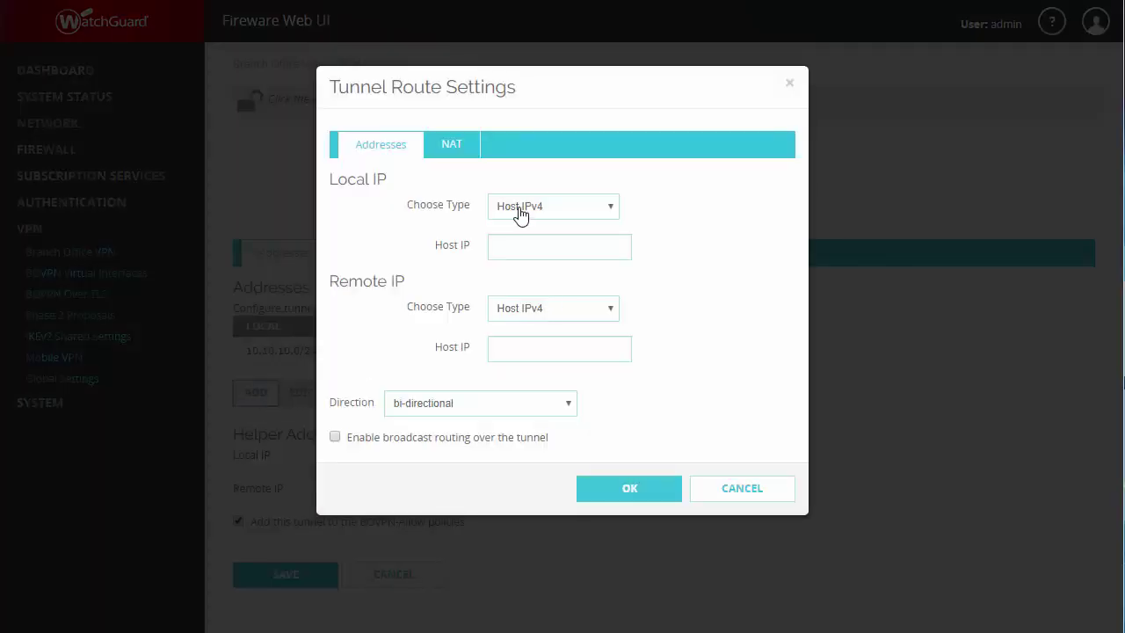
left_click(523, 209)
left_click(524, 240)
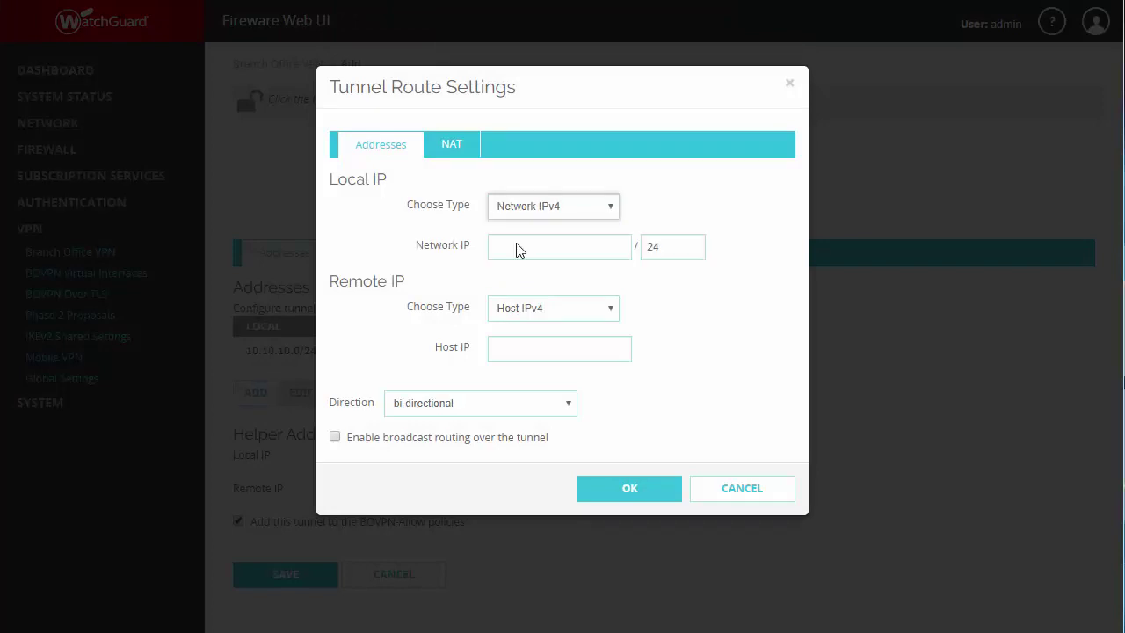
left_click(516, 245)
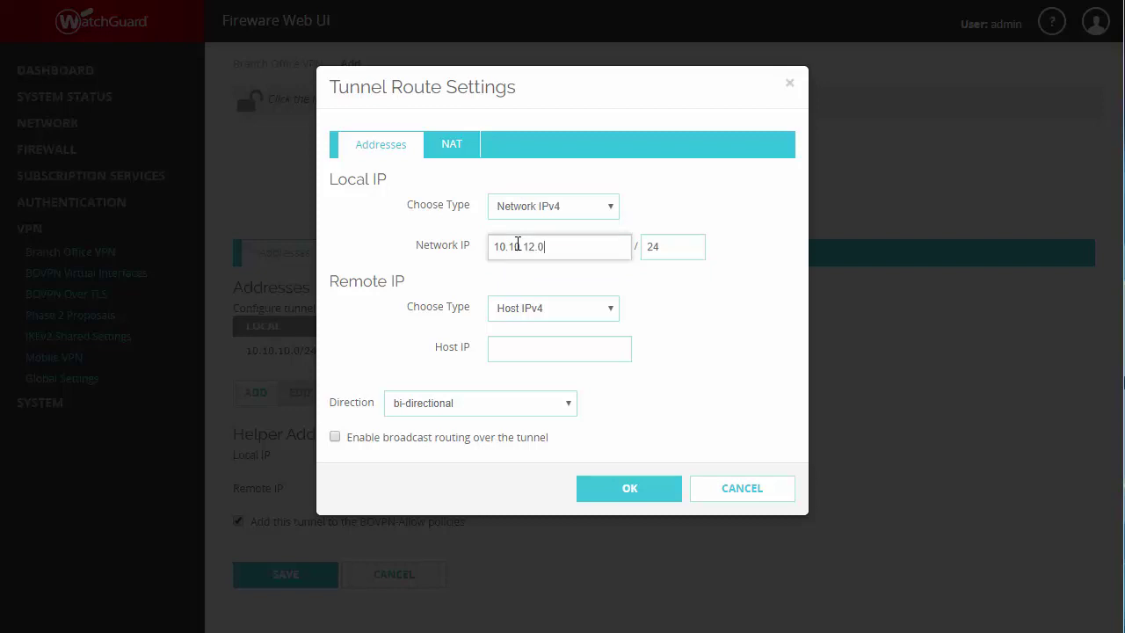
left_click(522, 315)
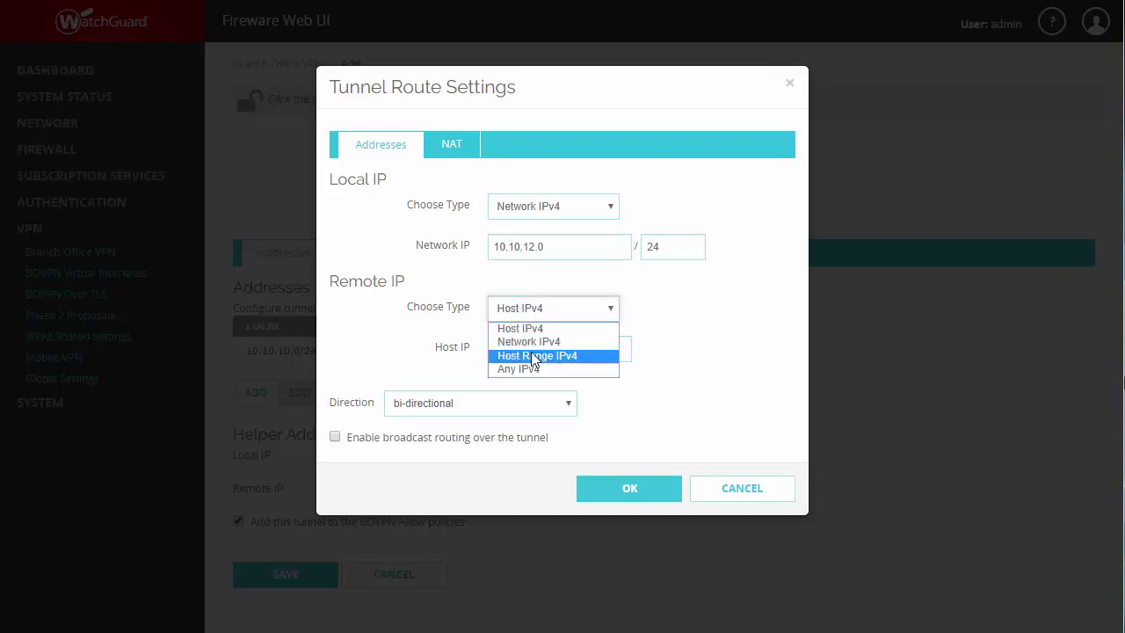
left_click(533, 356)
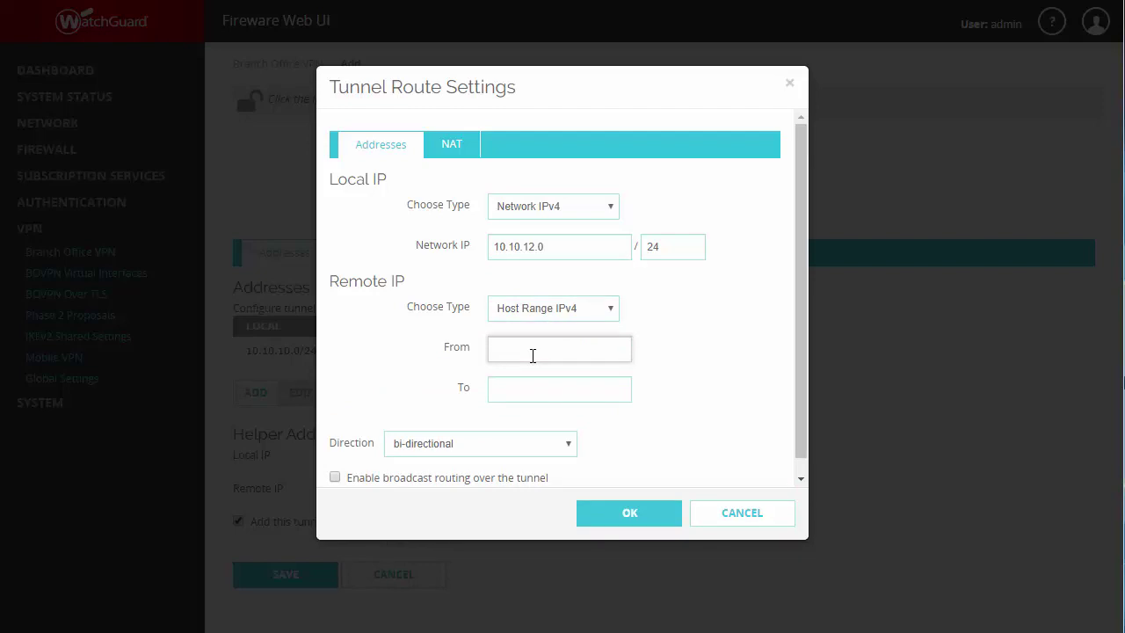
type("10.10.11.15")
key("Tab")
type("10.1")
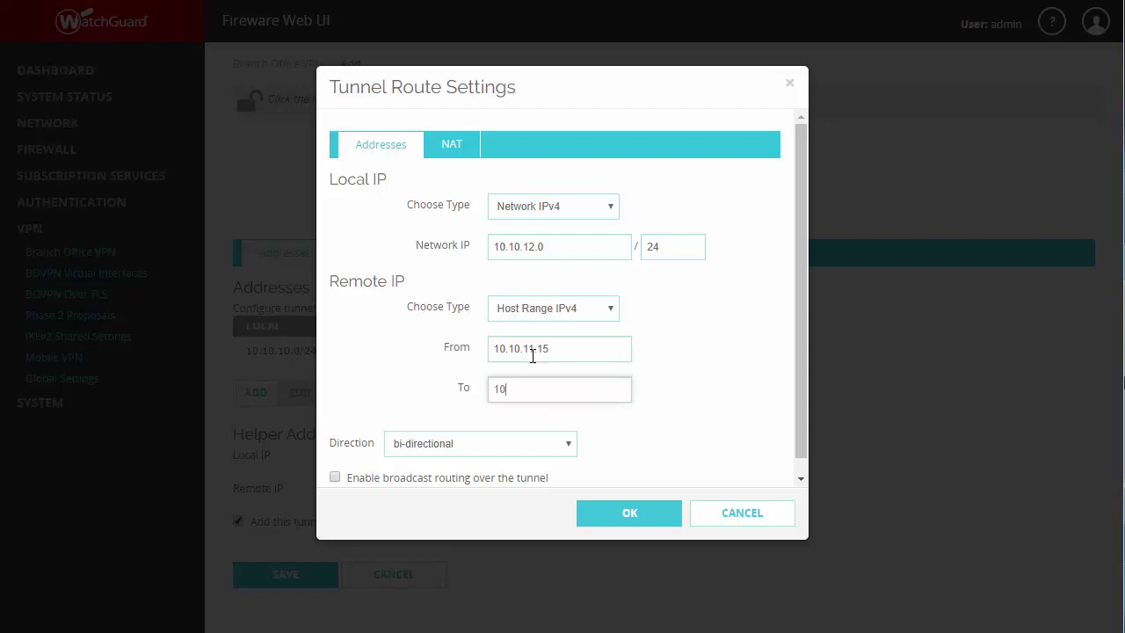
type("0.11.25")
left_click(530, 451)
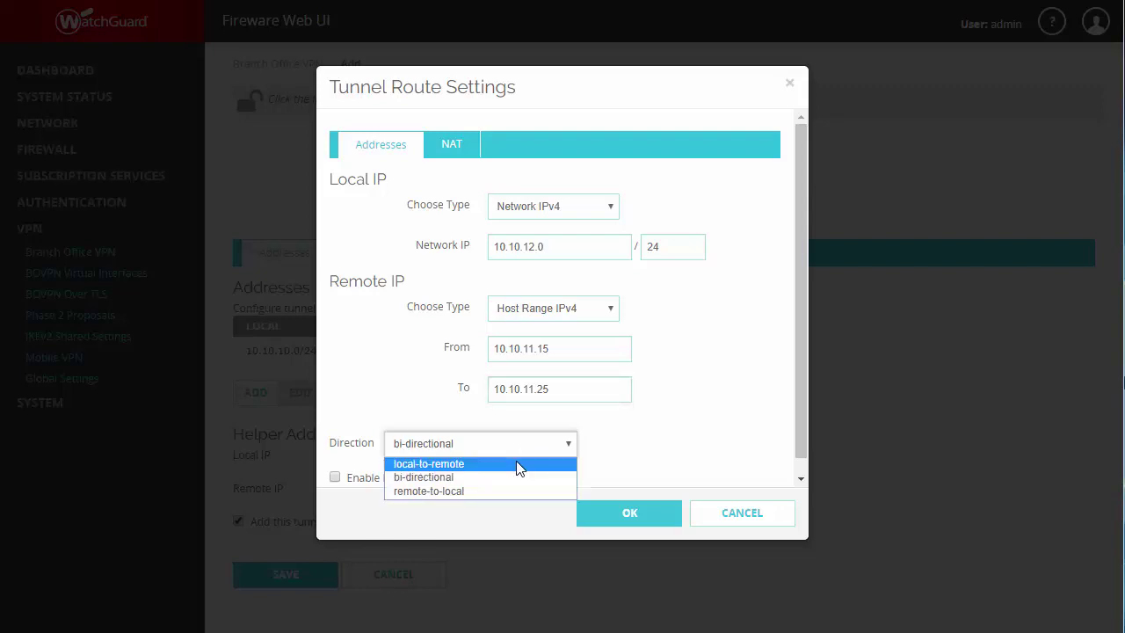
left_click(519, 463)
left_click(622, 527)
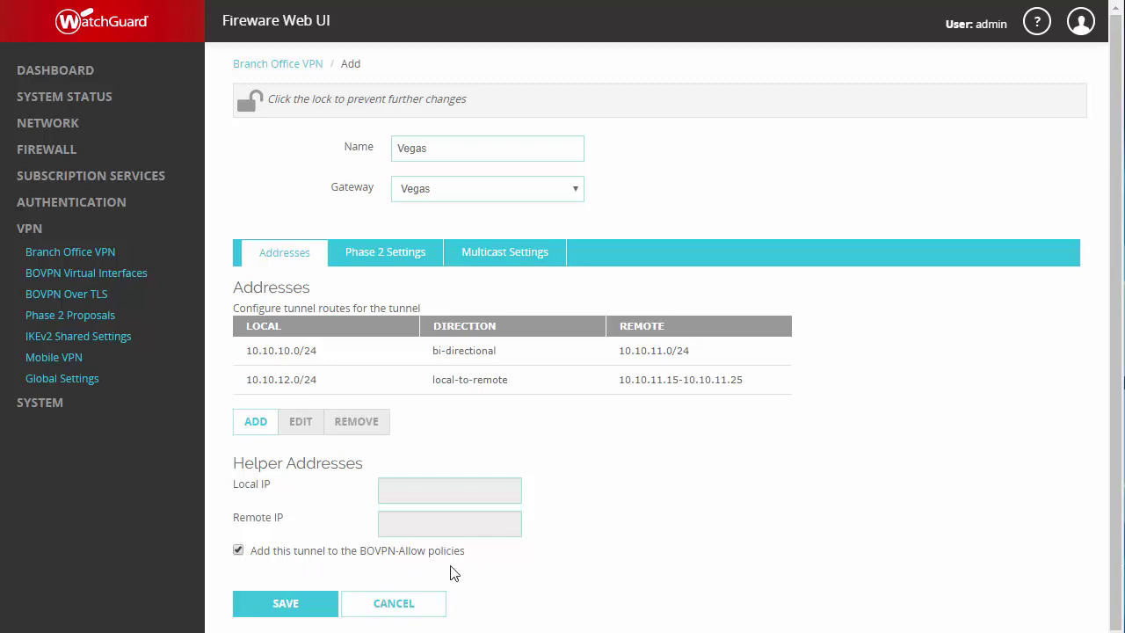
Step: Review the Phase 2 proposals and multicast settings unchanged, then save the Vegas tunnel
left_click(385, 255)
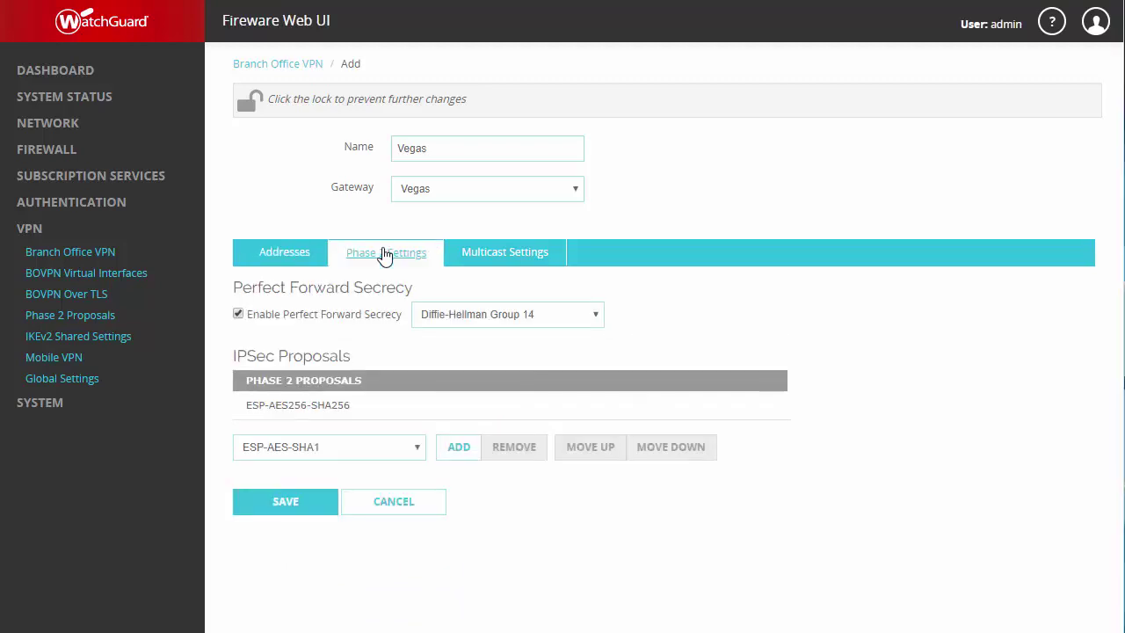
left_click(404, 453)
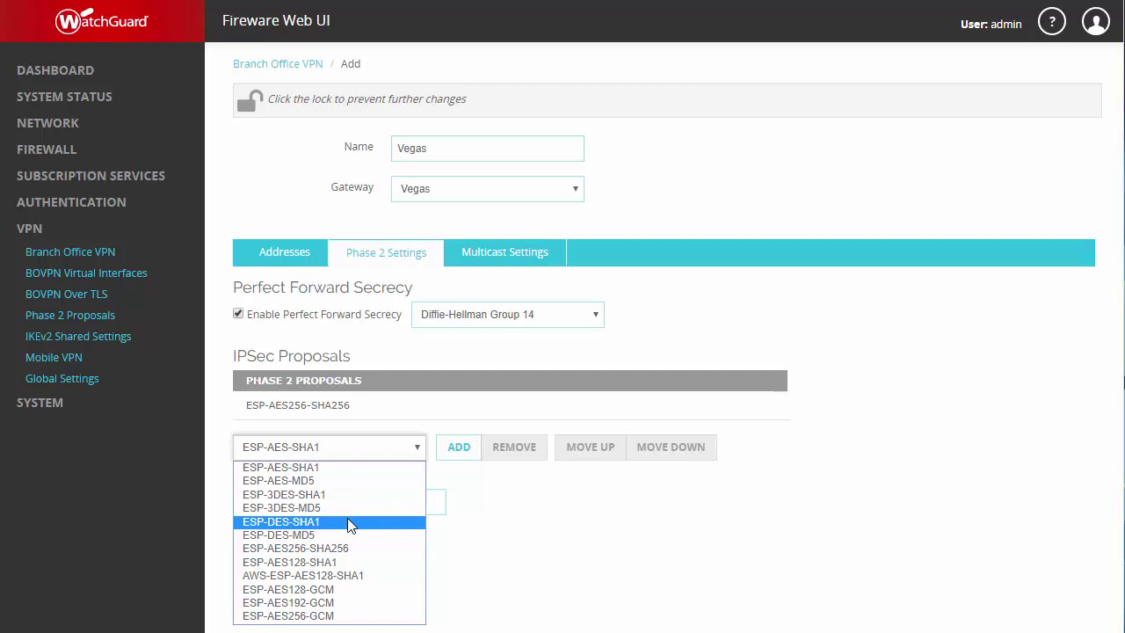
left_click(572, 525)
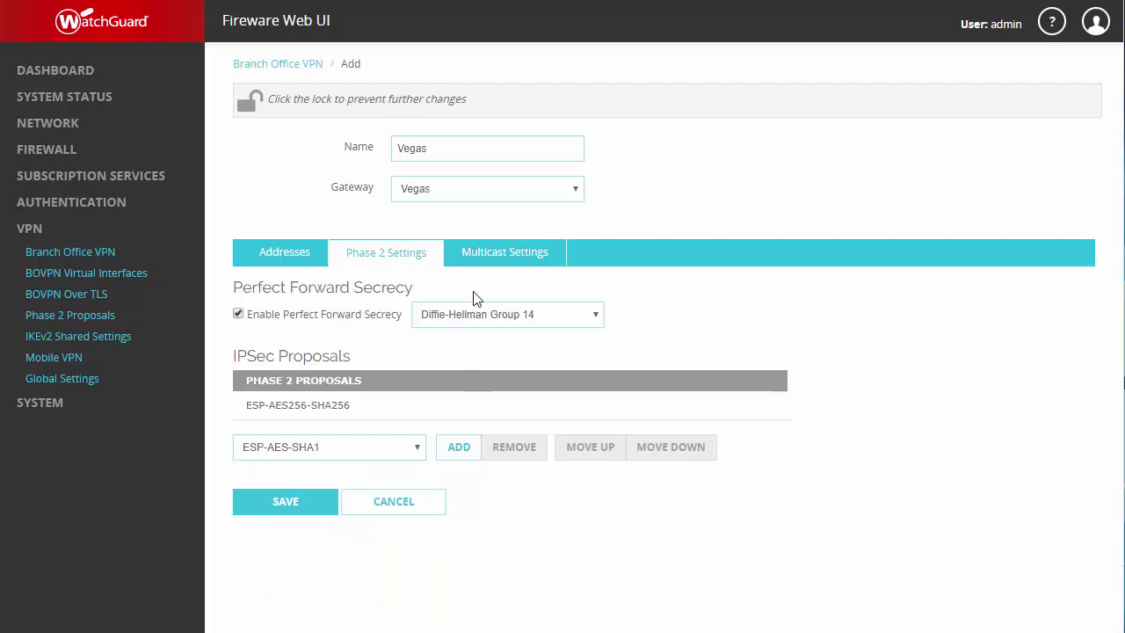
left_click(498, 255)
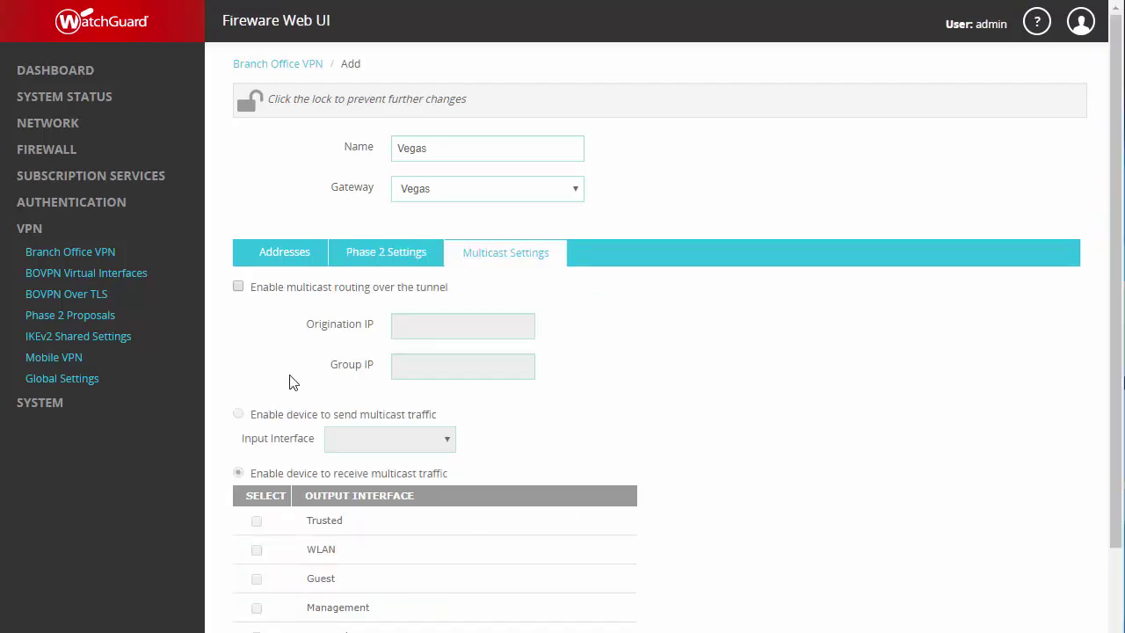
scroll(292, 382, "down", 3)
left_click(290, 597)
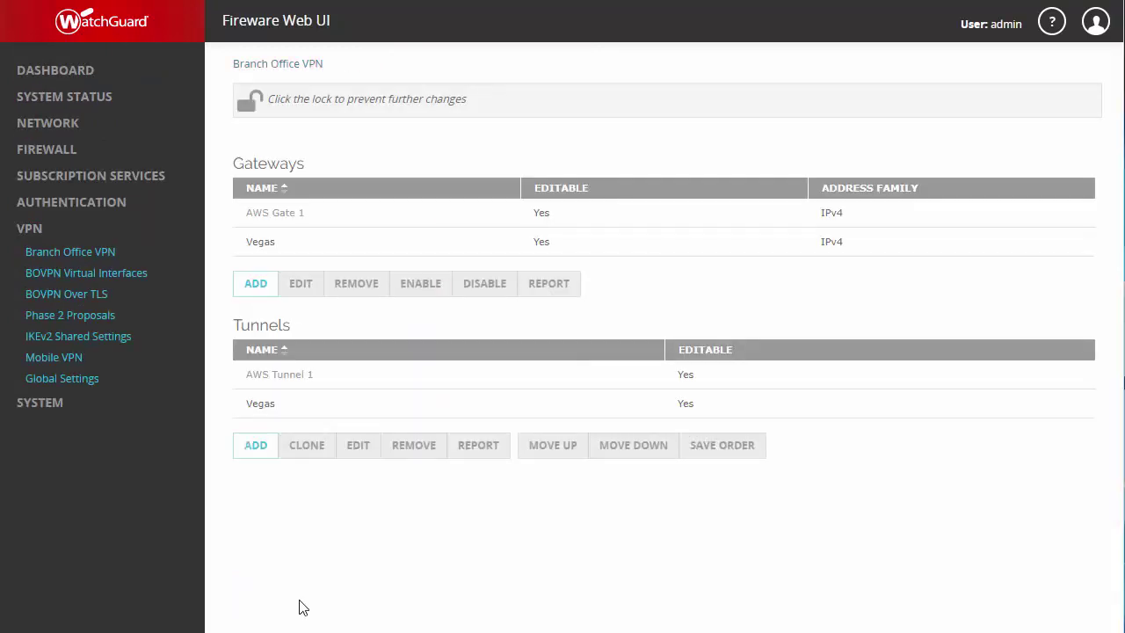
Step: In IKEv2 Shared Settings, remove the SHA1-AES(256-bit) Group 5, Group 2 and SHA1-3DES transforms
left_click(75, 343)
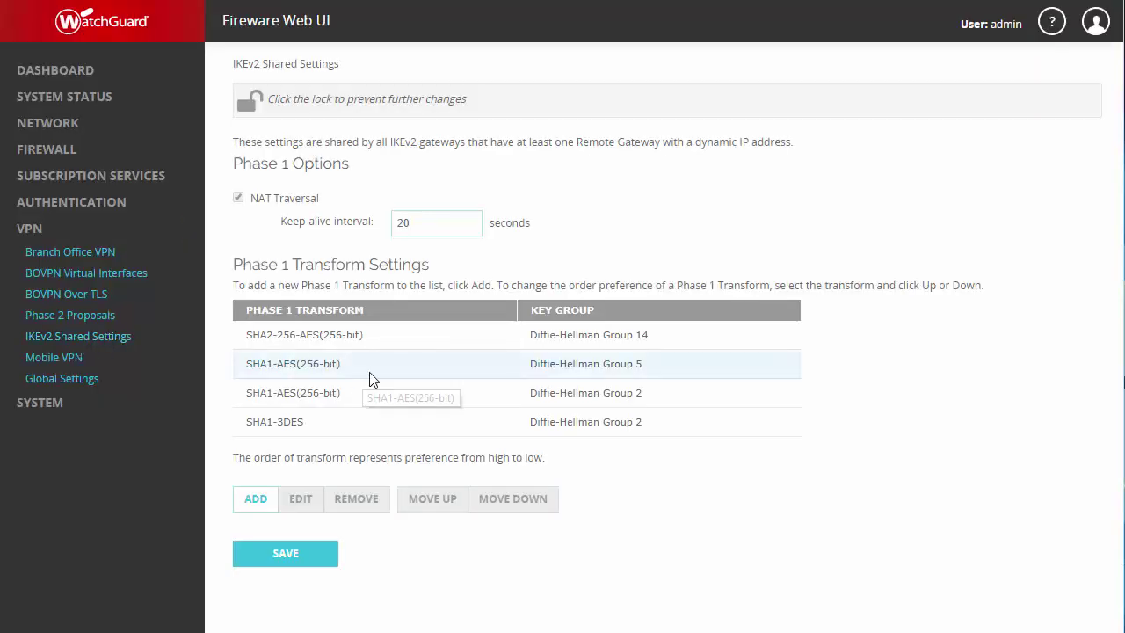
left_click(371, 379)
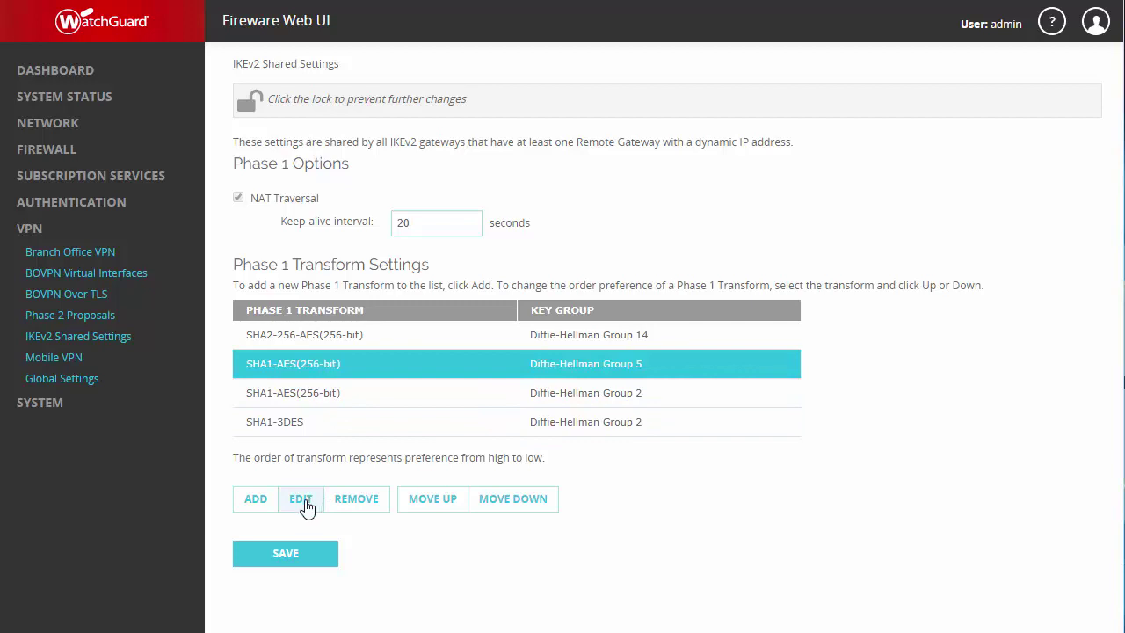
left_click(337, 512)
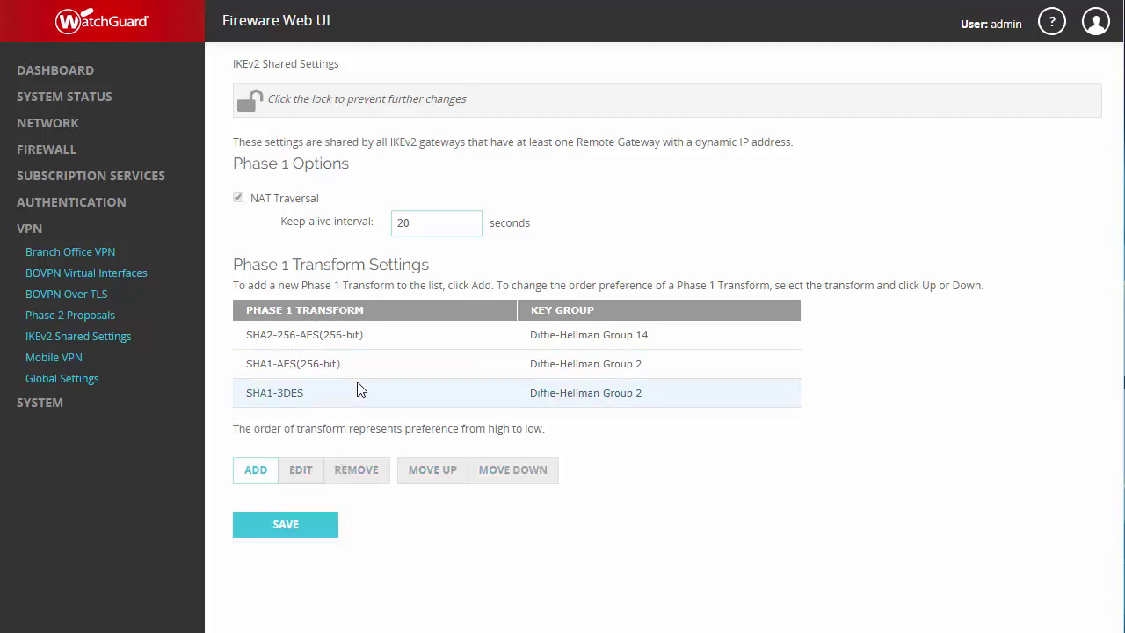
left_click(364, 376)
left_click(357, 470)
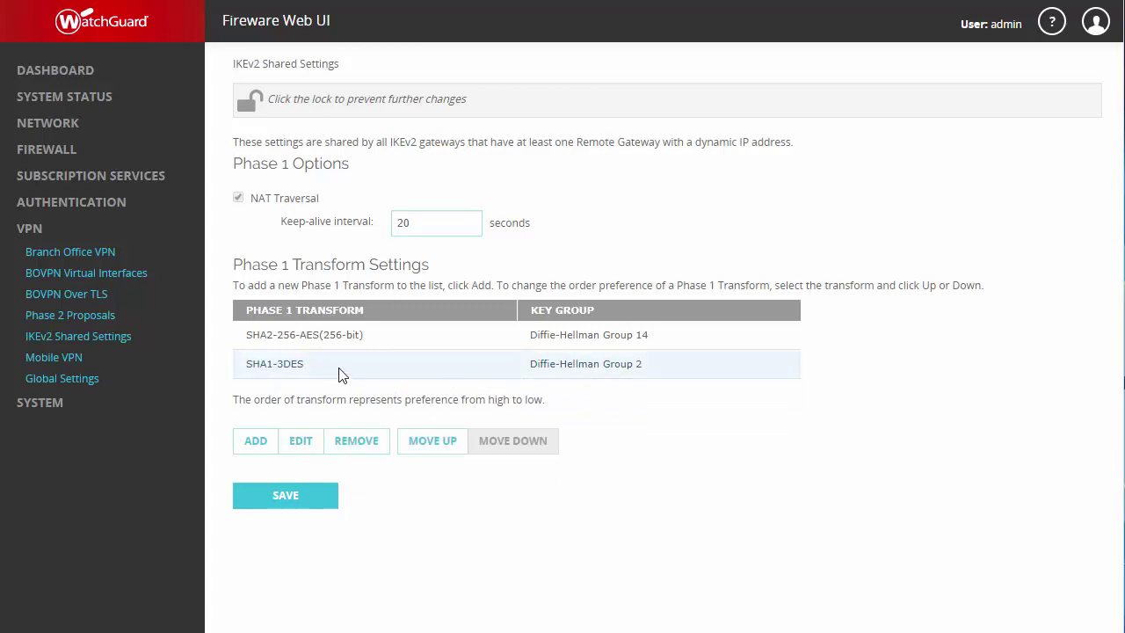
left_click(341, 373)
left_click(357, 451)
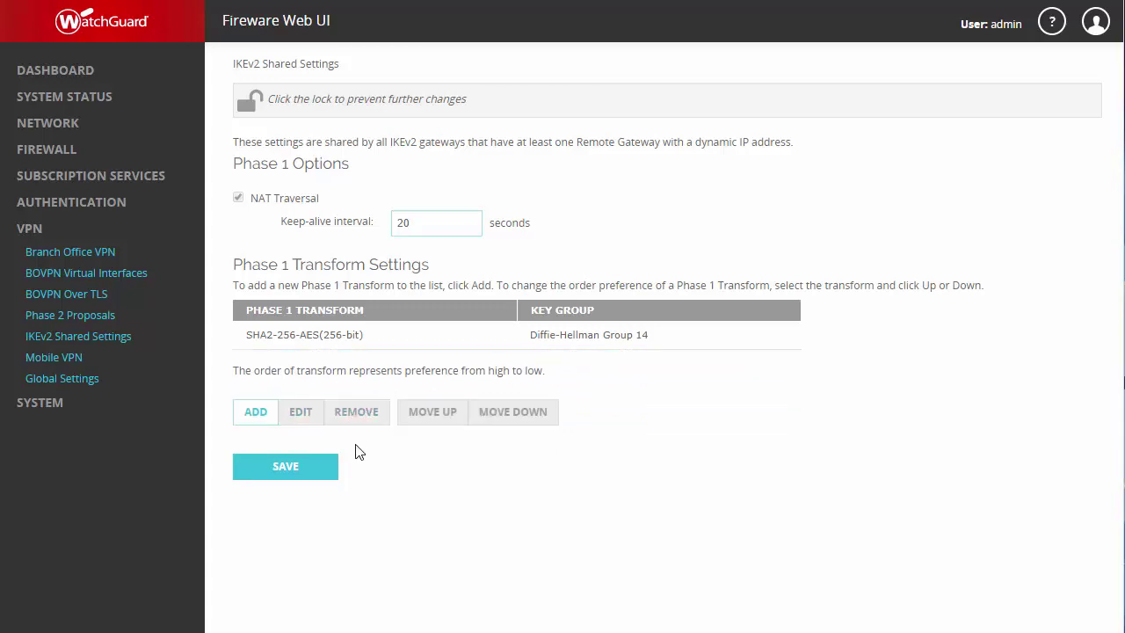
Step: Discard a duplicate SHA2-256 AES(256-bit) transform and save the IKEv2 shared settings
left_click(255, 418)
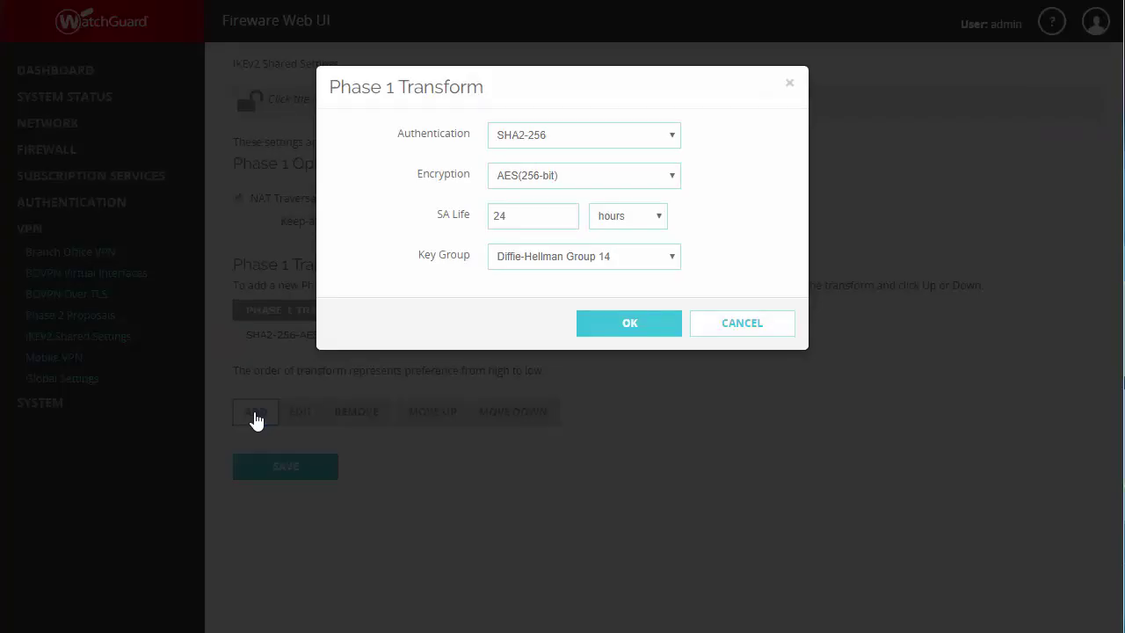
left_click(595, 145)
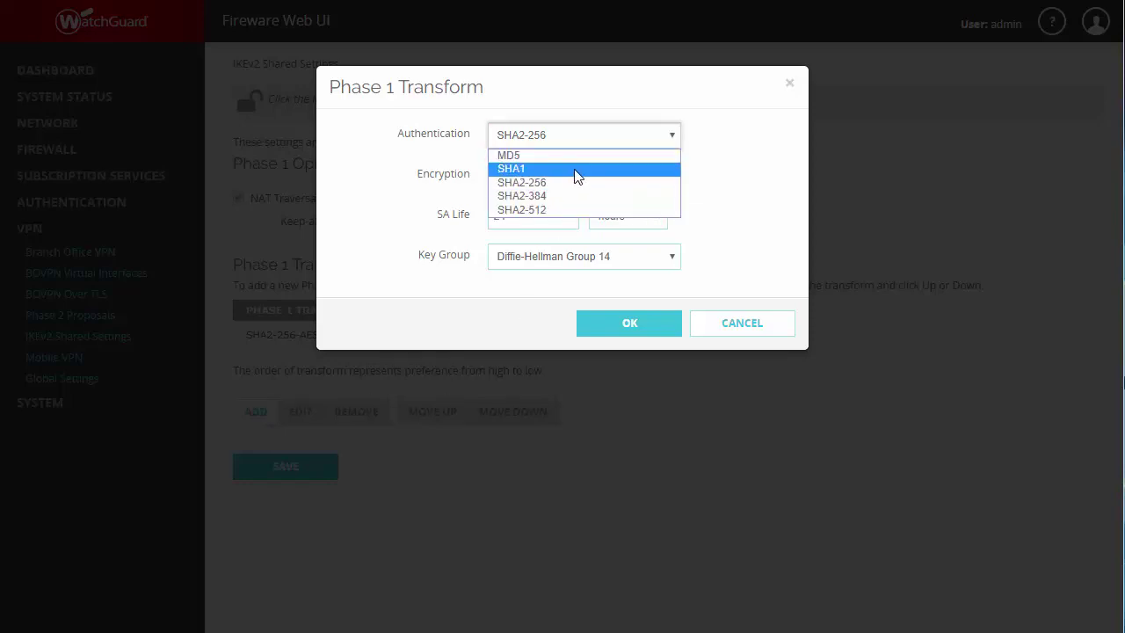
left_click(637, 142)
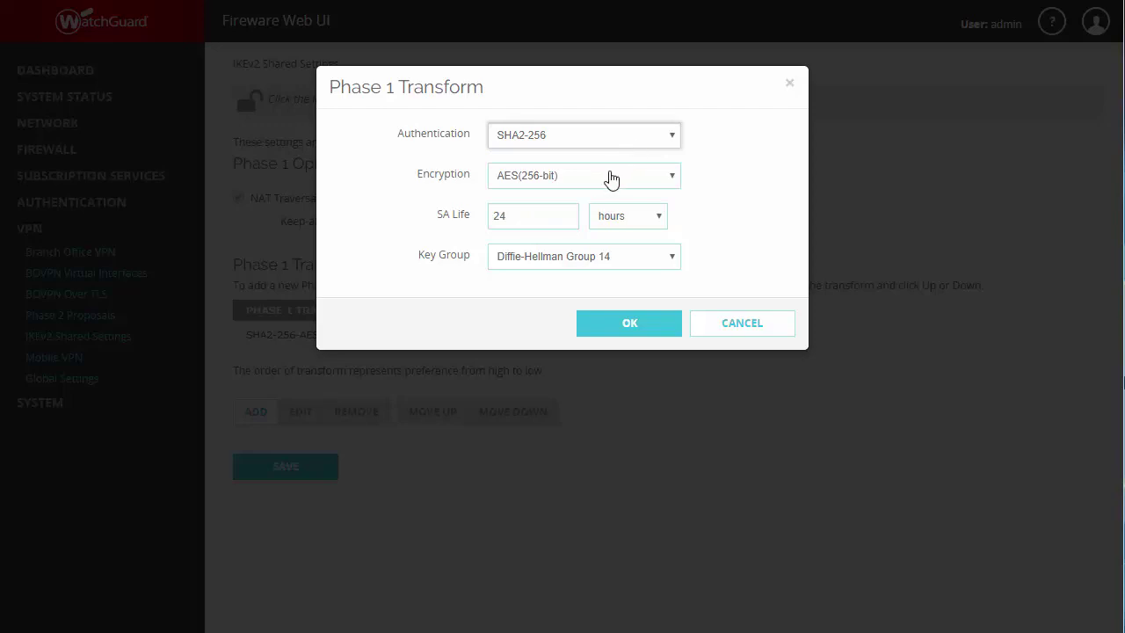
left_click(610, 179)
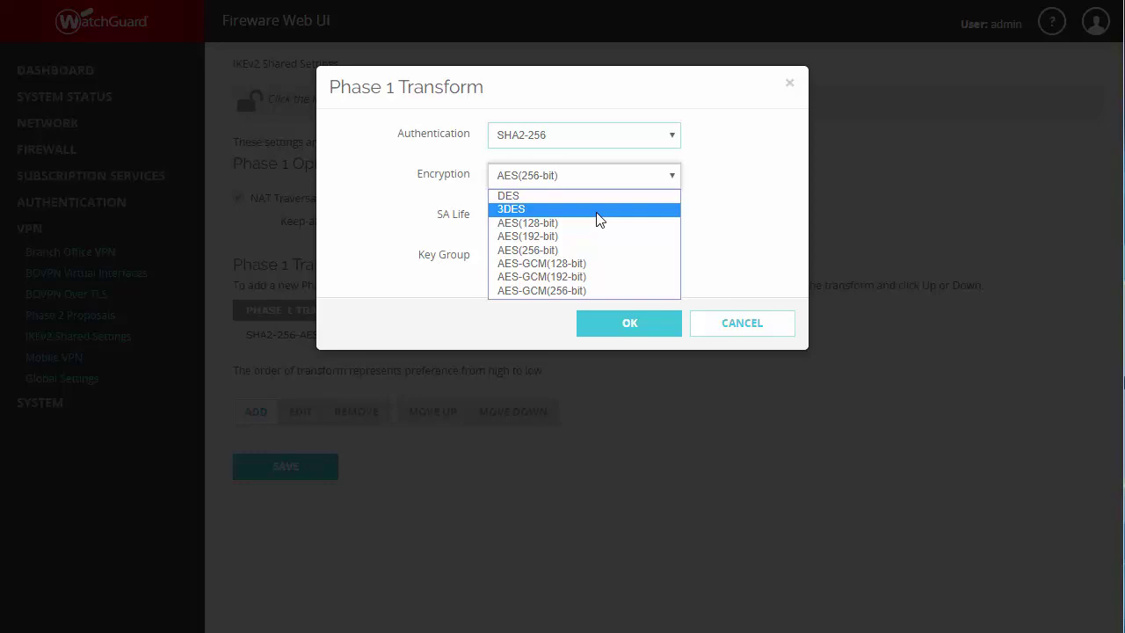
left_click(714, 191)
left_click(628, 325)
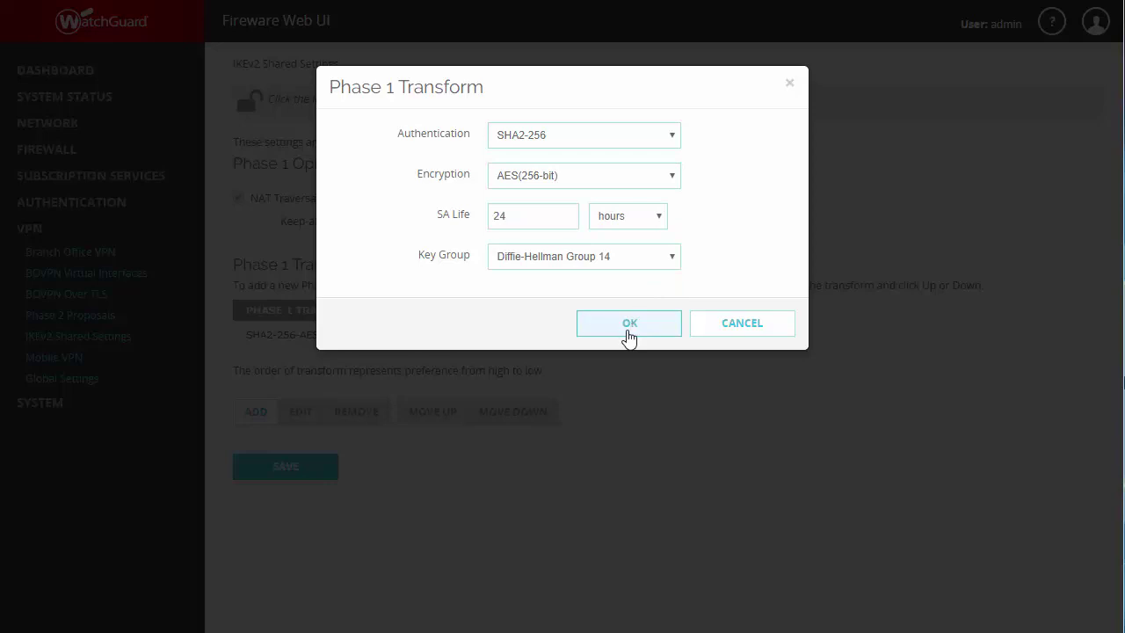
left_click(720, 372)
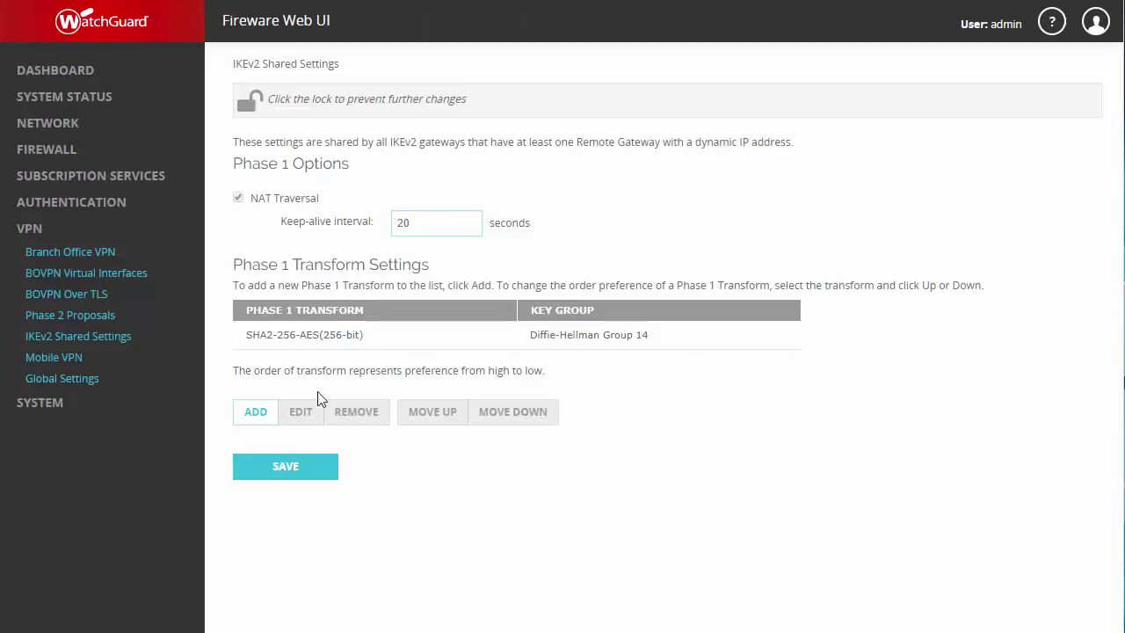
left_click(293, 467)
Step: In Firewall Policies, inspect BOVPN-Allow.in, then open BOVPN-Allow.out showing Vegas as a destination
left_click(79, 155)
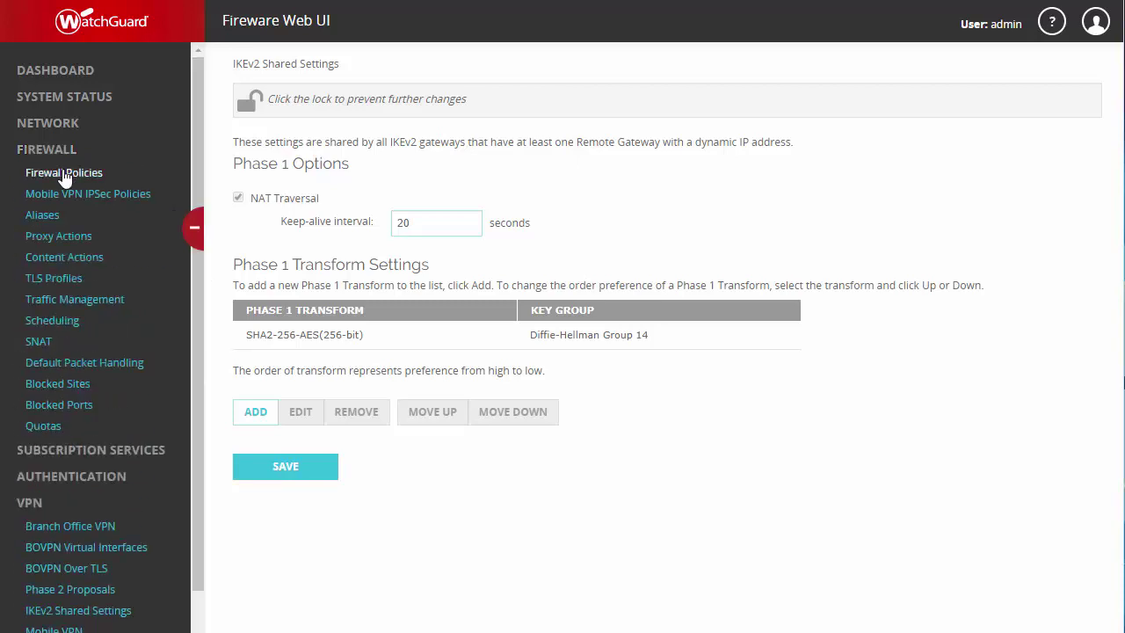
left_click(65, 176)
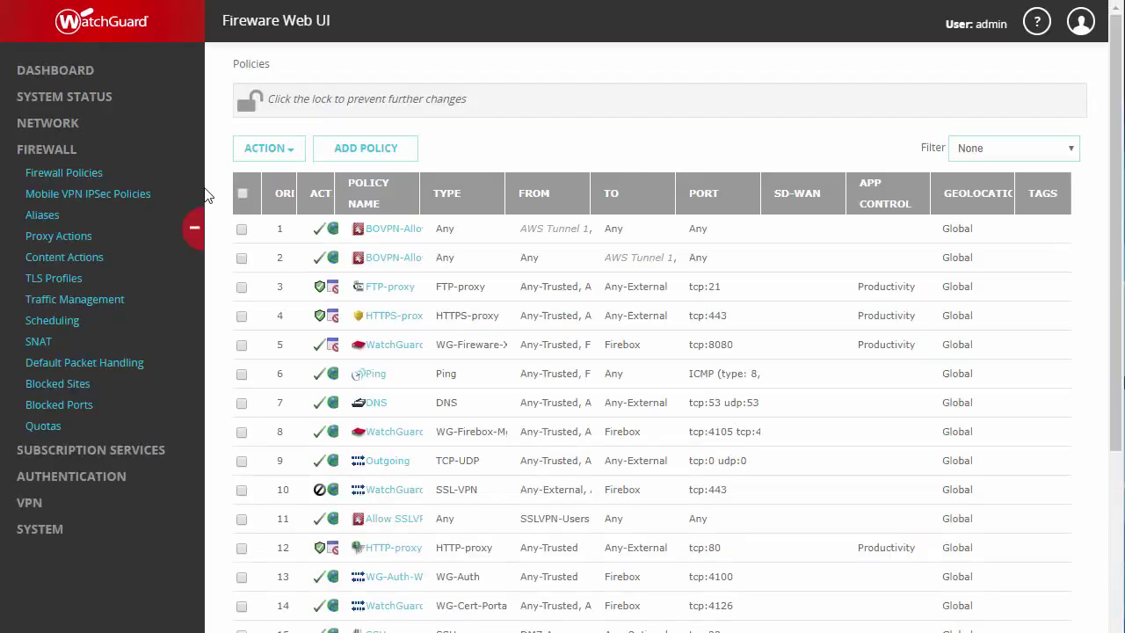
left_click(386, 234)
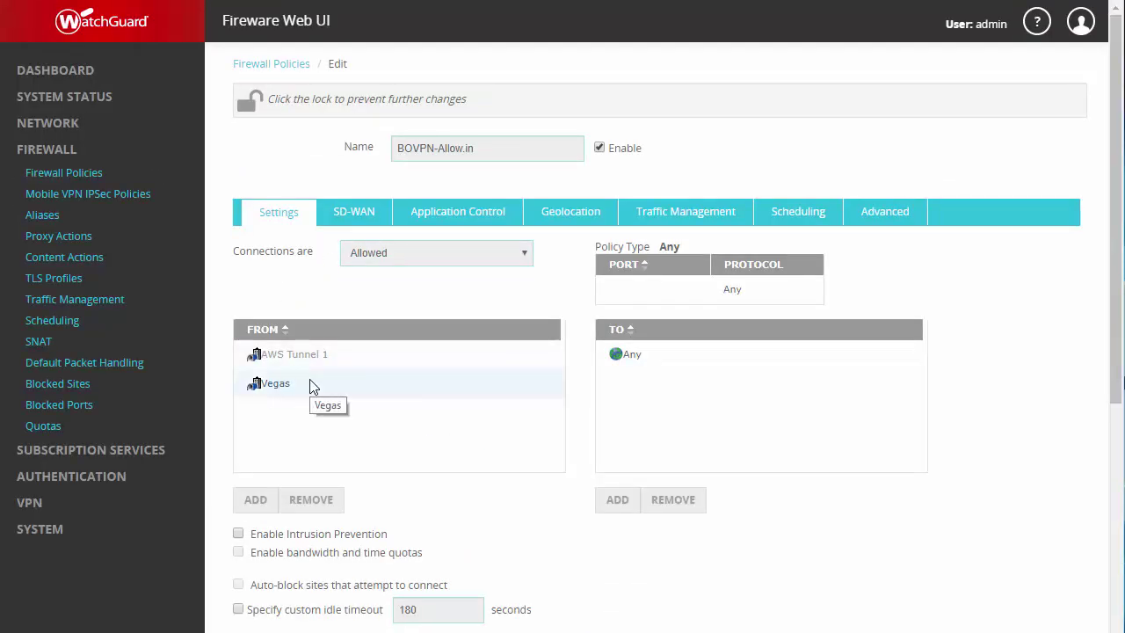
left_click(263, 68)
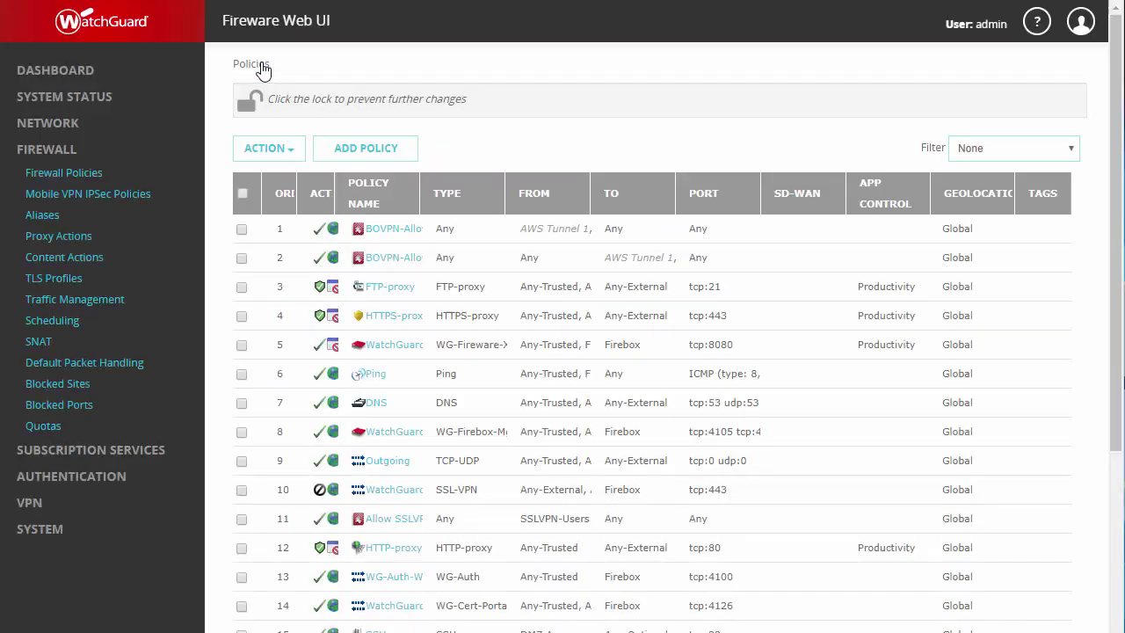
left_click(378, 265)
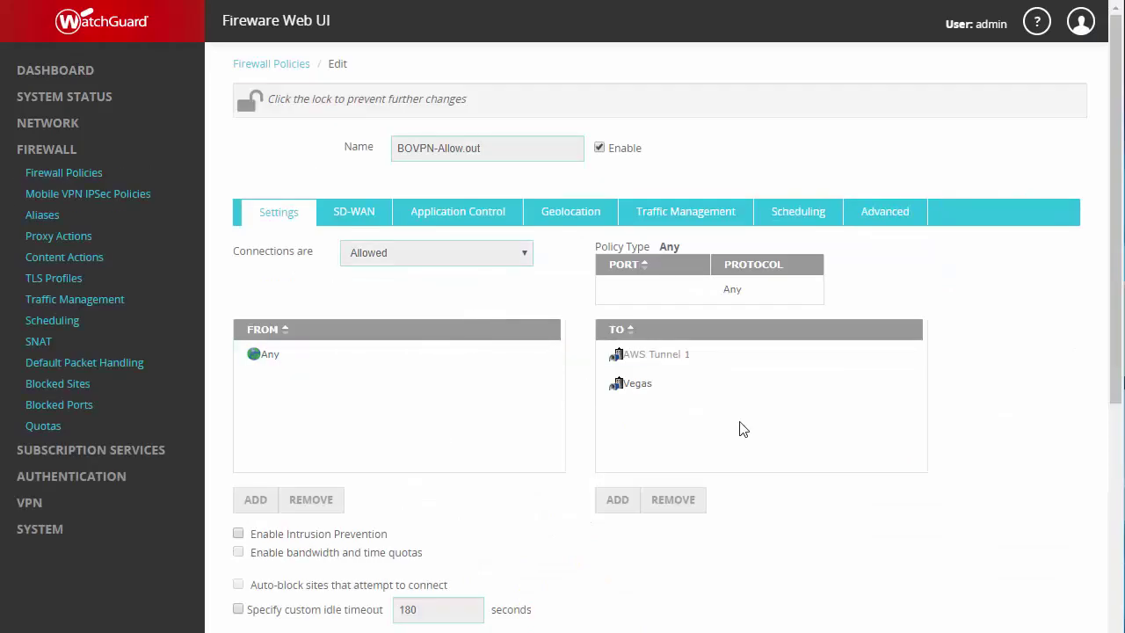